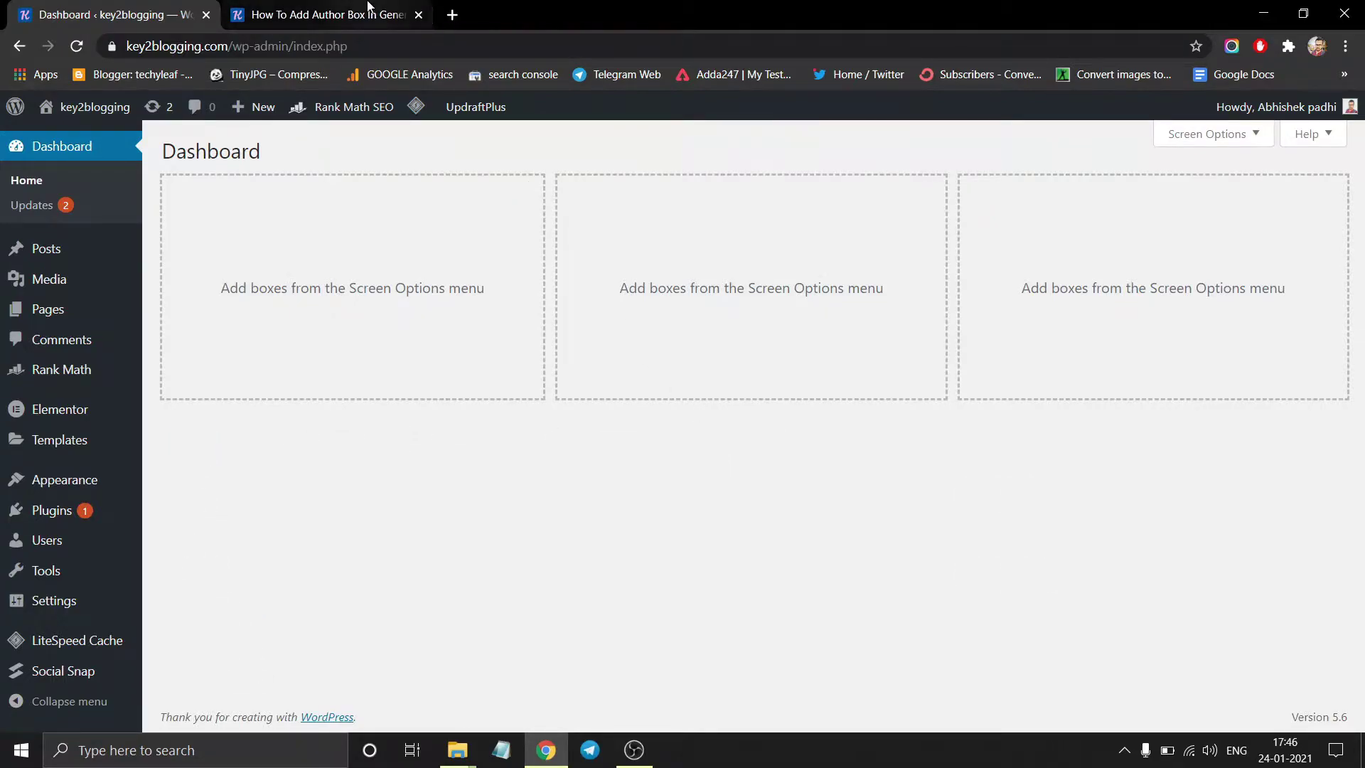
Read the GeneratePress author-box tutorial down to its Conclusion, then return to the top.
{"action": "left_click", "coordinate": [324, 15]}
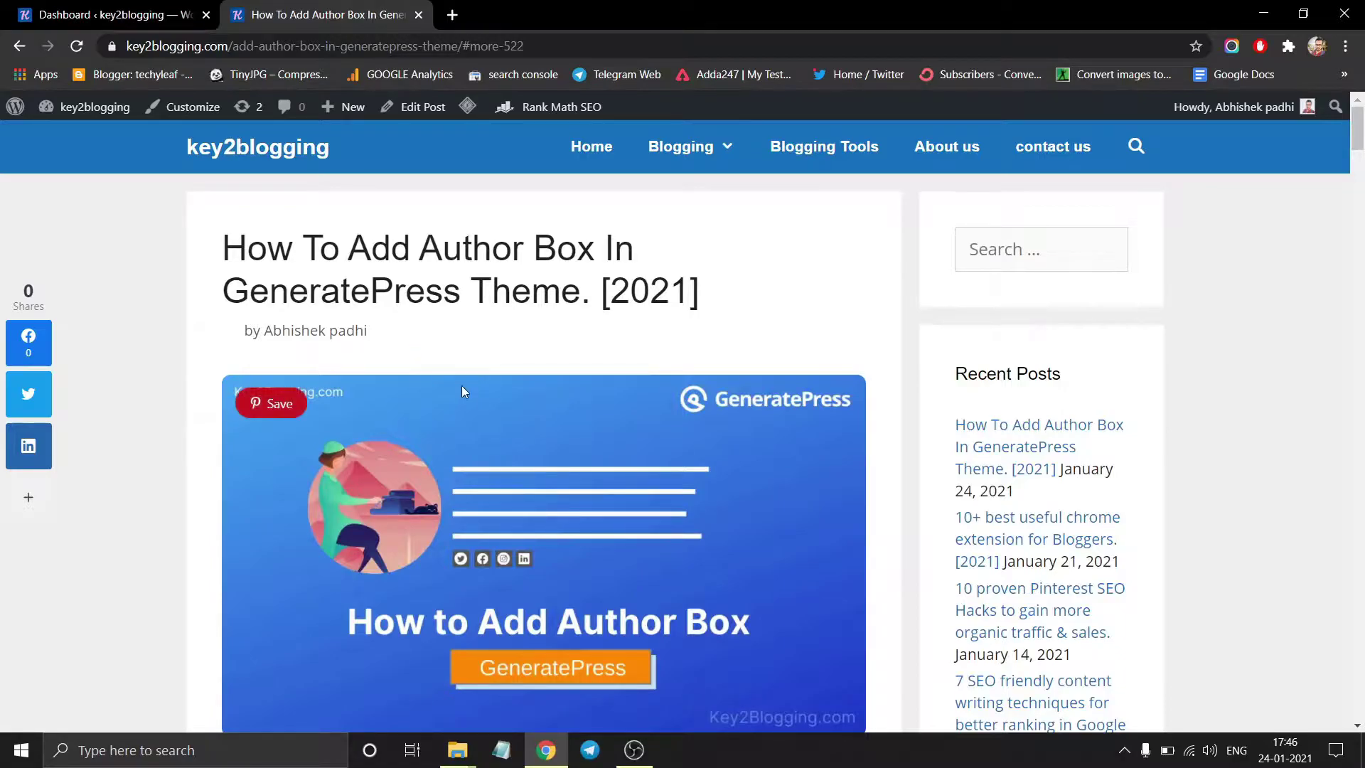
{"action": "scroll", "coordinate": [494, 462], "scroll_direction": "down", "scroll_amount": 10}
{"action": "scroll", "coordinate": [458, 420], "scroll_direction": "down", "scroll_amount": 15}
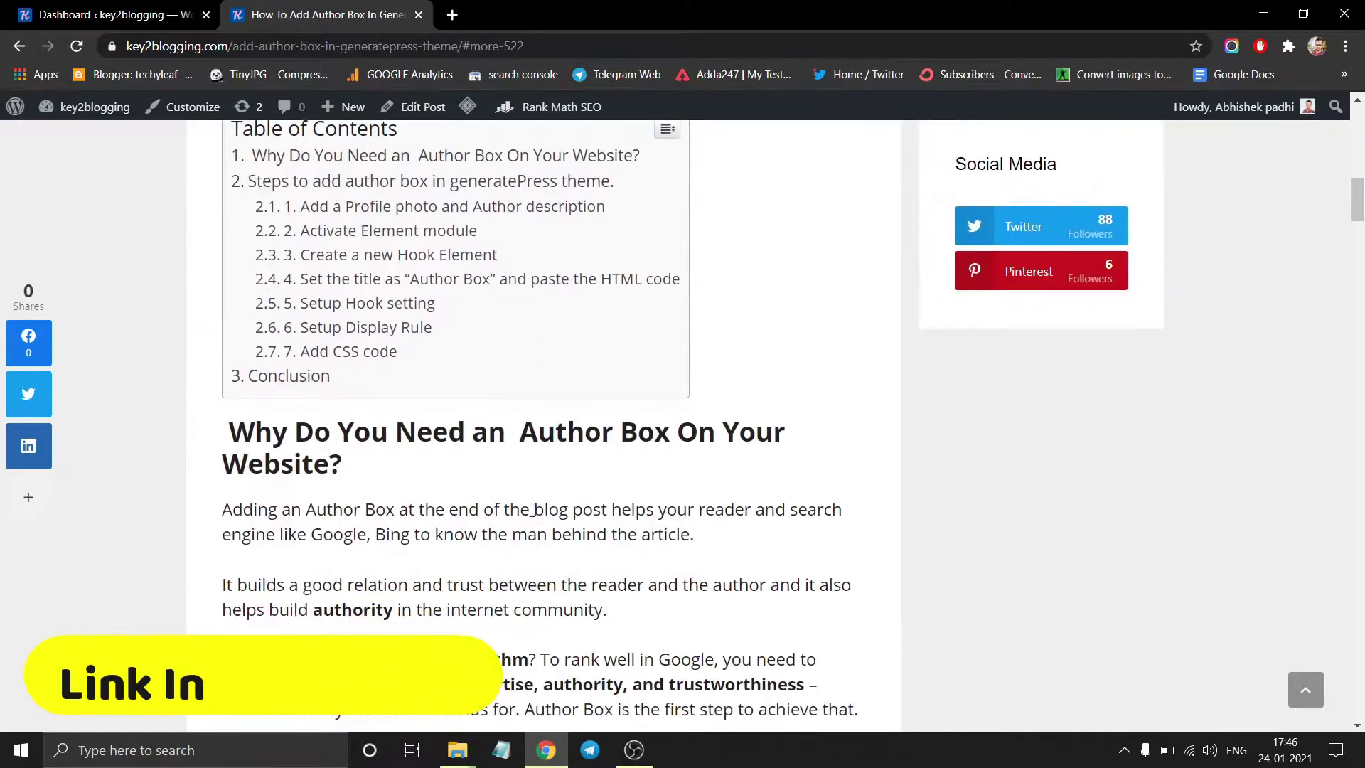
{"action": "scroll", "coordinate": [498, 442], "scroll_direction": "down", "scroll_amount": 12}
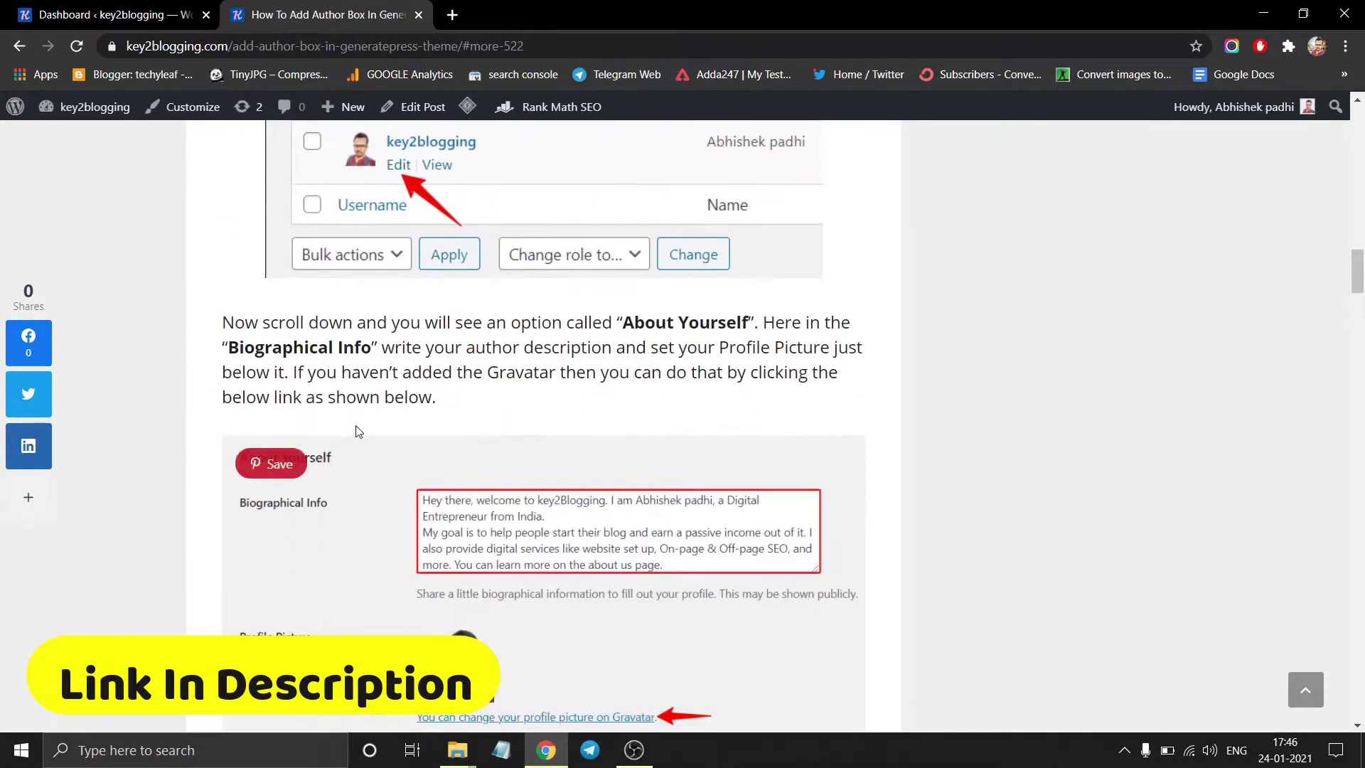
{"action": "scroll", "coordinate": [502, 432], "scroll_direction": "down", "scroll_amount": 10}
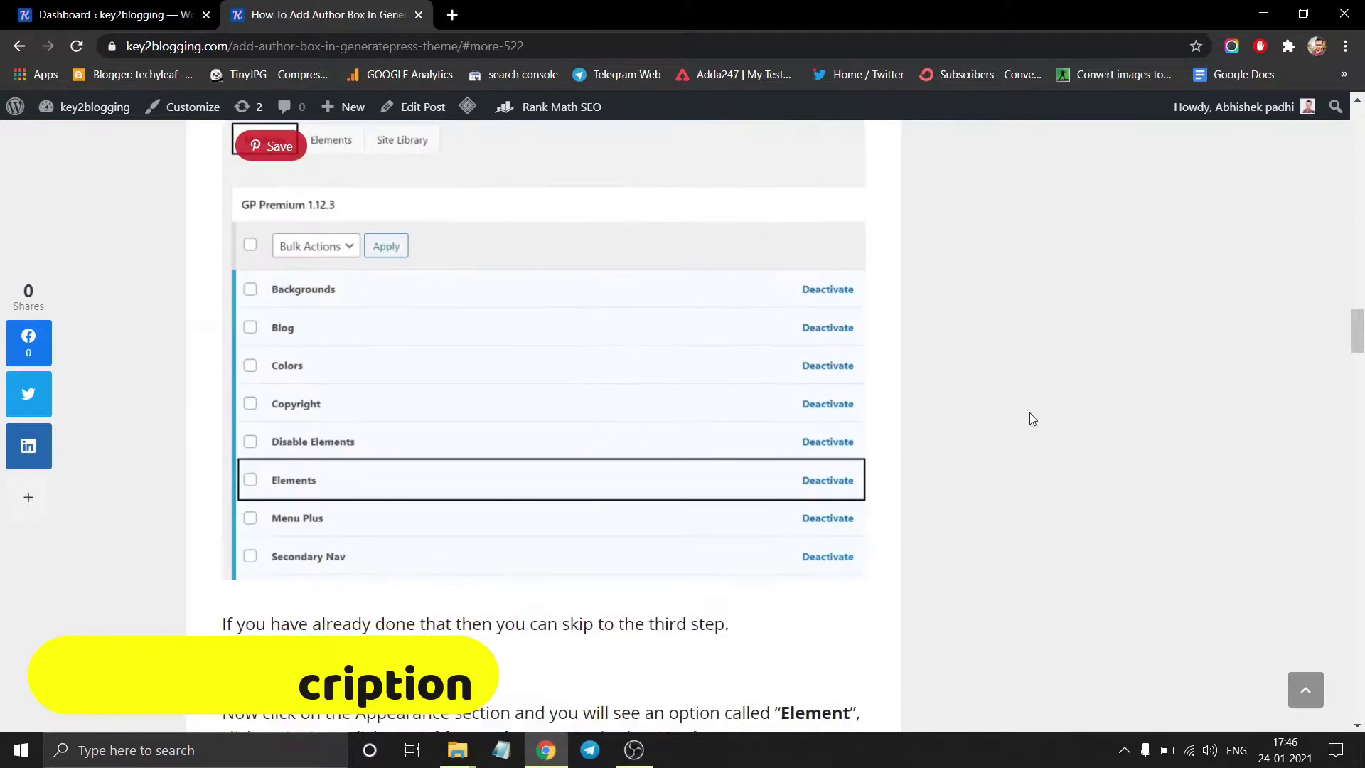
{"action": "left_click_drag", "start_coordinate": [1358, 335], "coordinate": [1357, 665]}
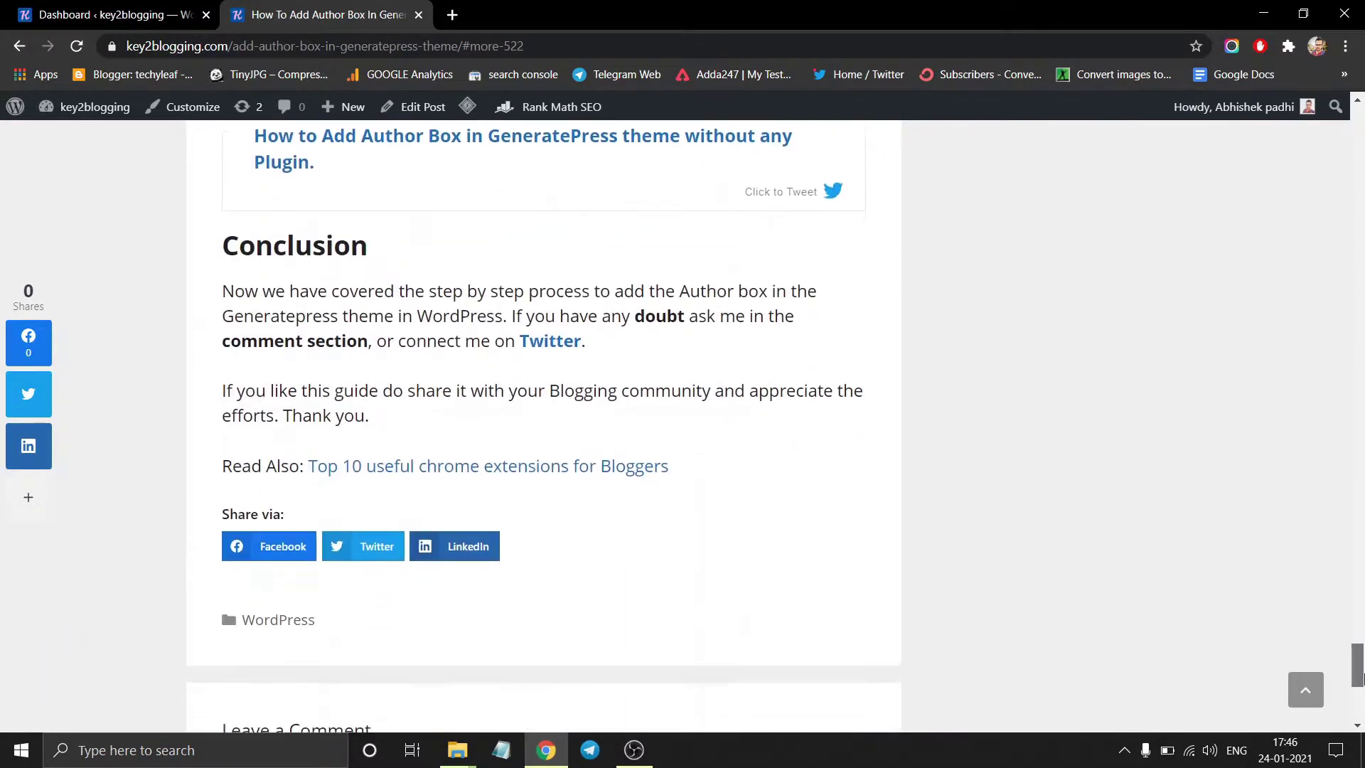
{"action": "scroll", "coordinate": [238, 504], "scroll_direction": "down", "scroll_amount": 3}
{"action": "scroll", "coordinate": [238, 504], "scroll_direction": "up", "scroll_amount": 3}
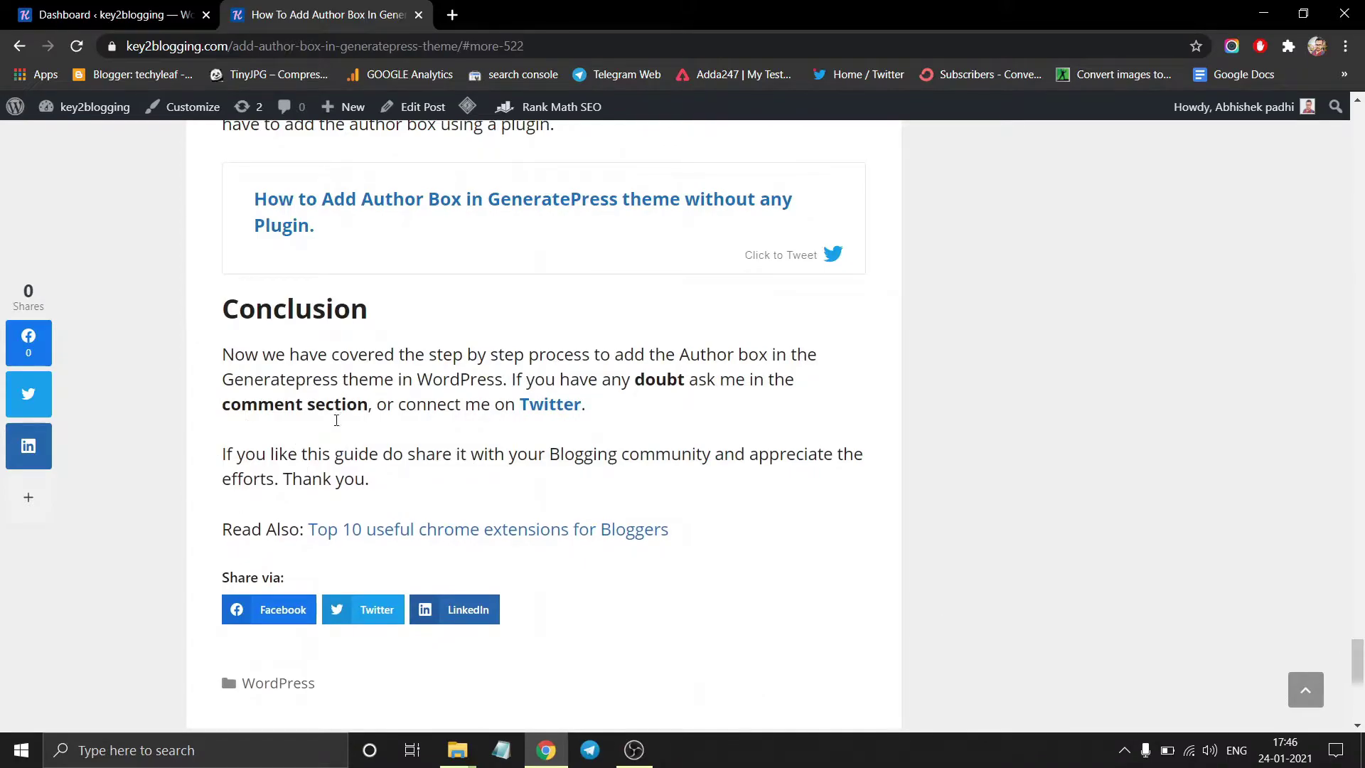
{"action": "scroll", "coordinate": [962, 394], "scroll_direction": "up", "scroll_amount": 15}
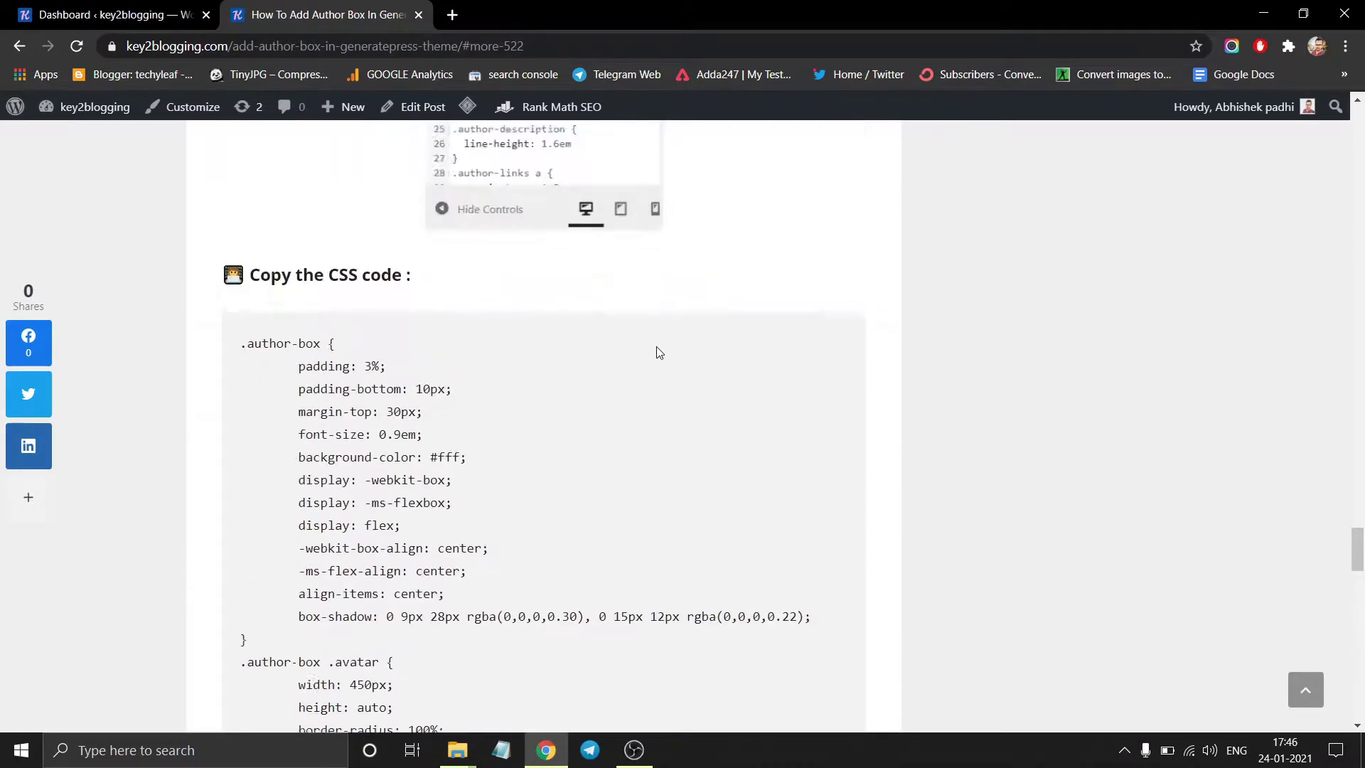
{"action": "scroll", "coordinate": [659, 352], "scroll_direction": "up", "scroll_amount": 8}
{"action": "scroll", "coordinate": [498, 285], "scroll_direction": "up", "scroll_amount": 15}
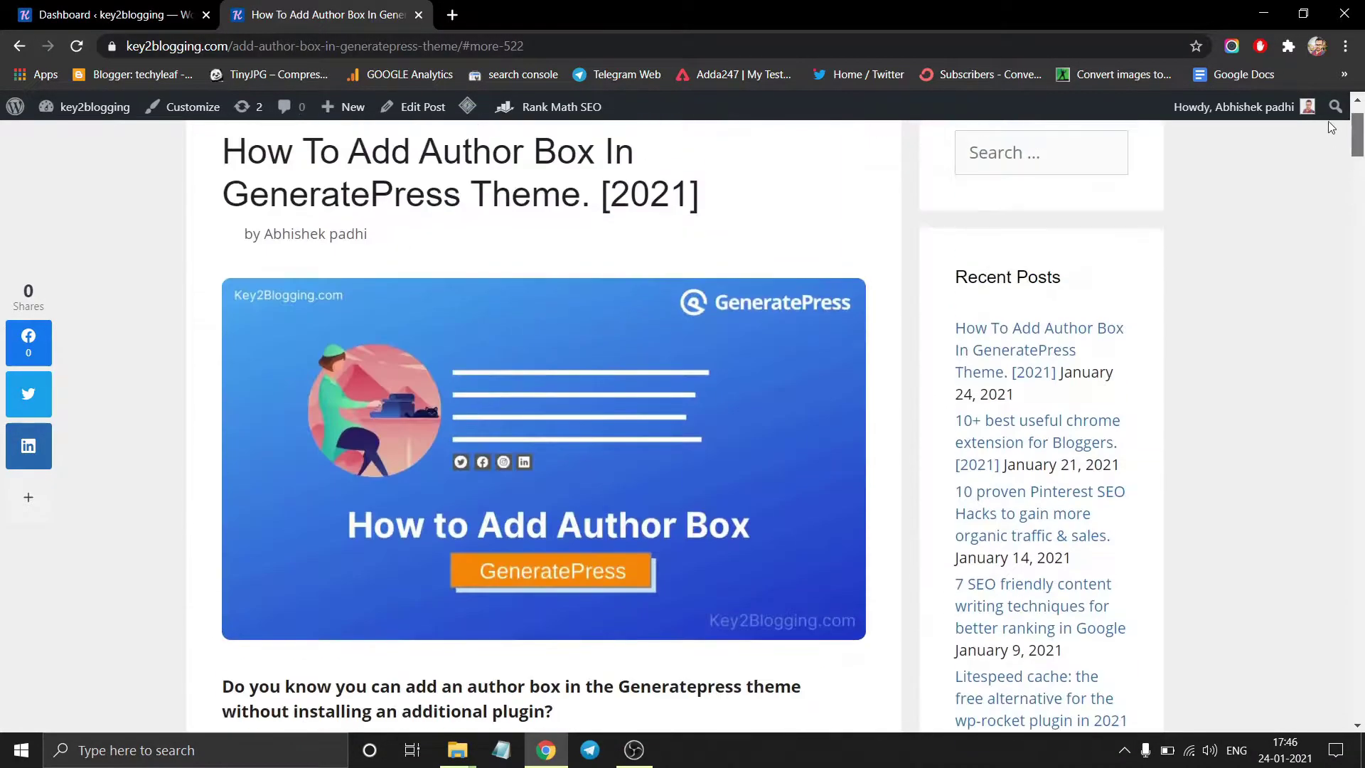
Open Users > Profile and review the Biographical Info and Gravatar profile picture.
{"action": "left_click", "coordinate": [125, 9]}
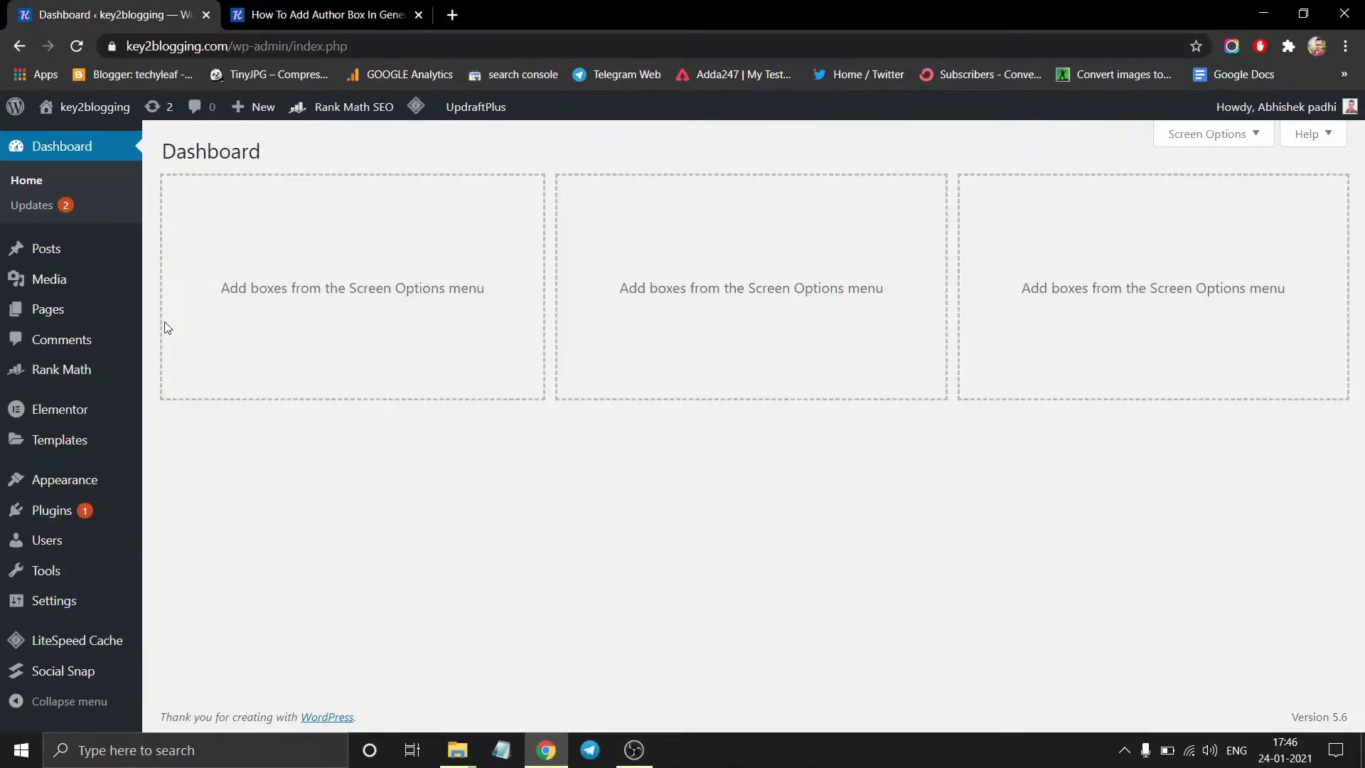
{"action": "mouse_move", "coordinate": [78, 541]}
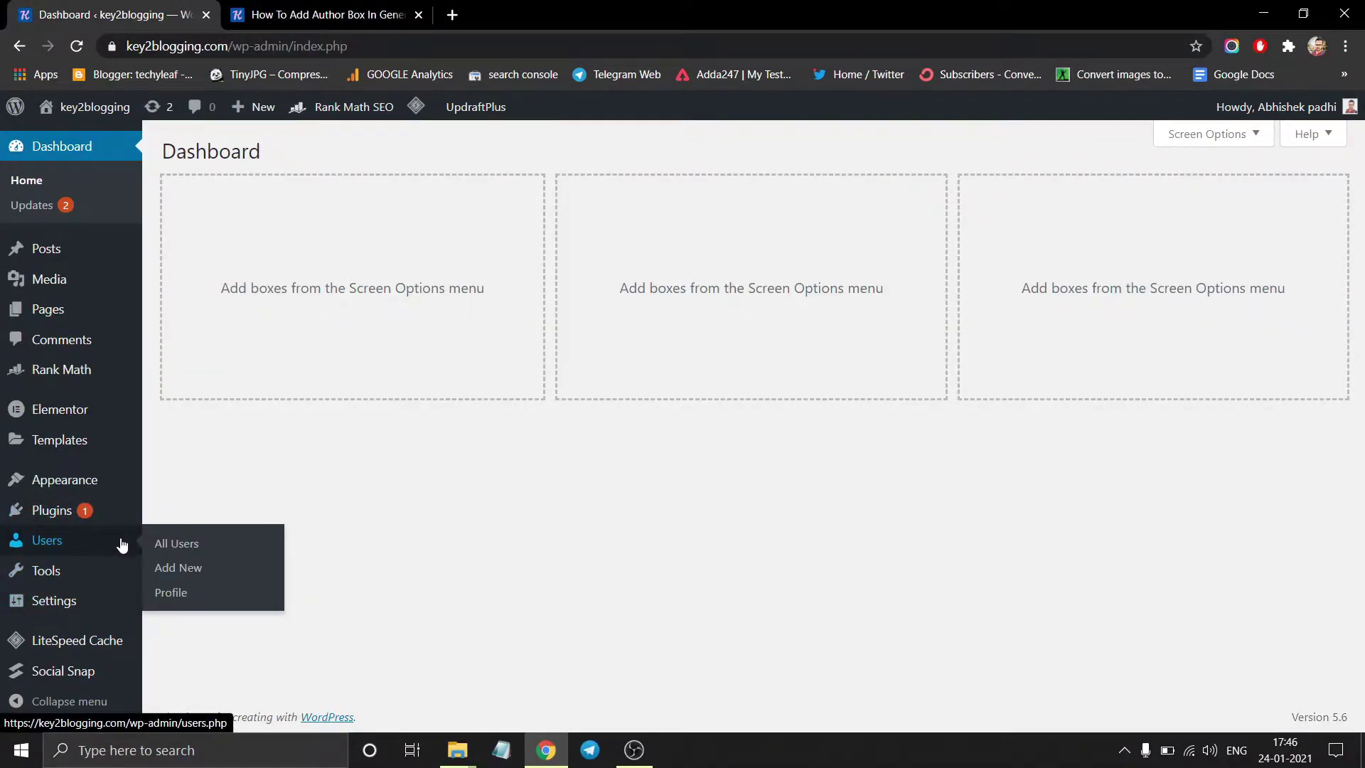
{"action": "left_click", "coordinate": [178, 596]}
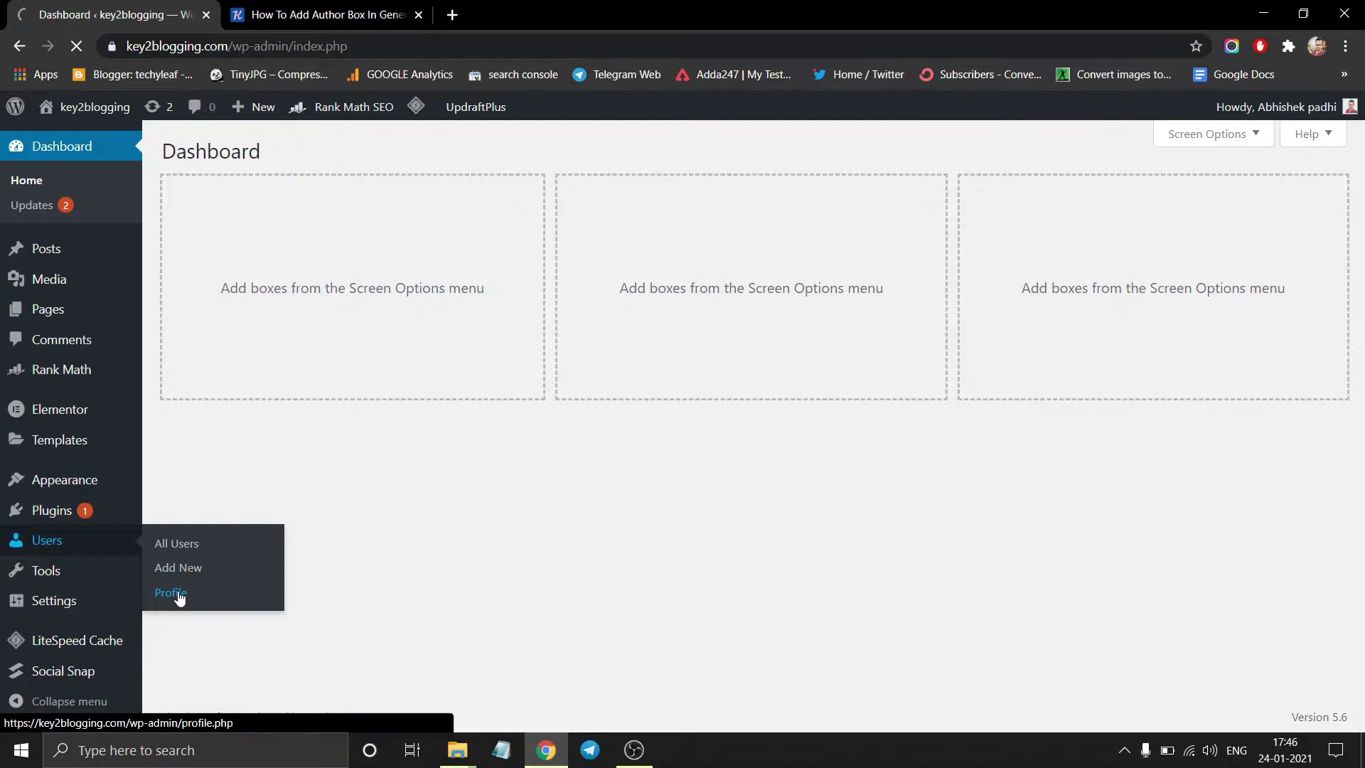
{"action": "scroll", "coordinate": [277, 470], "scroll_direction": "down", "scroll_amount": 2}
{"action": "scroll", "coordinate": [277, 460], "scroll_direction": "down", "scroll_amount": 10}
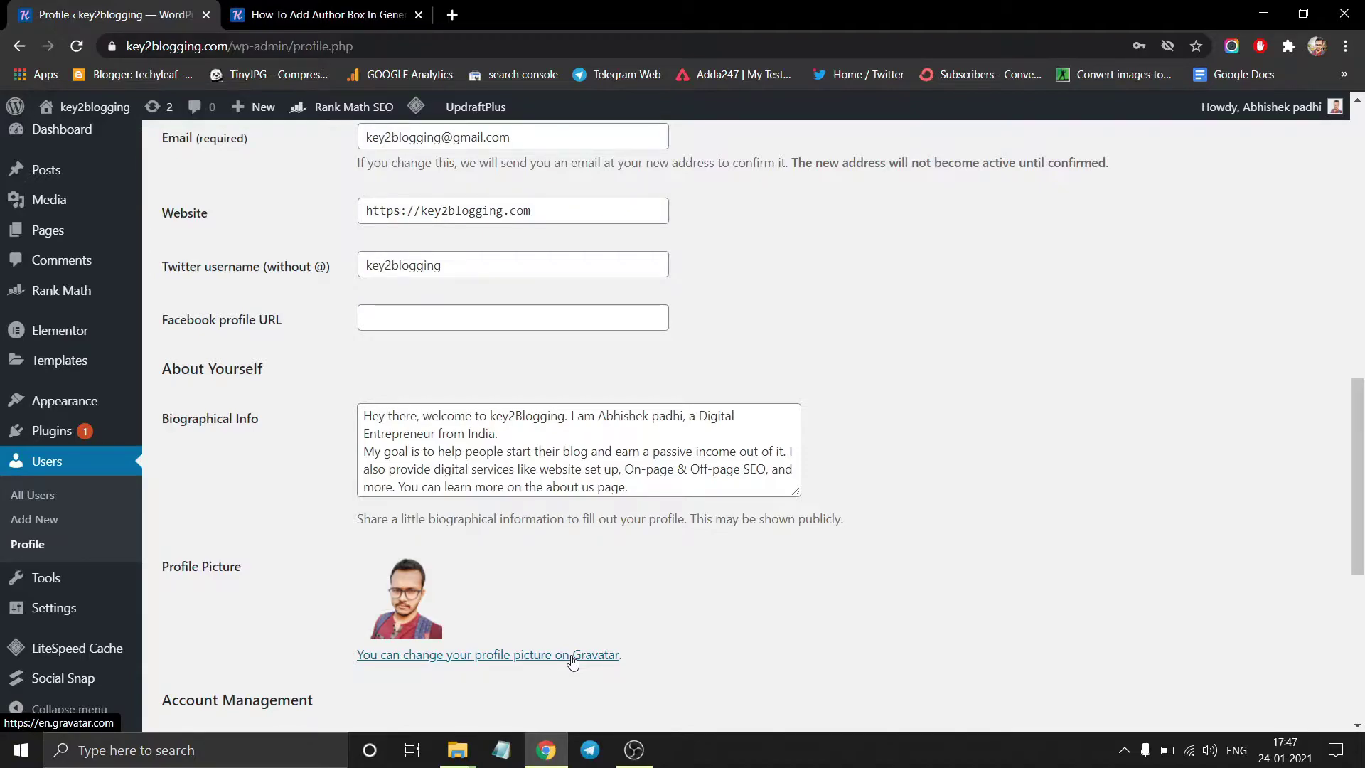
{"action": "scroll", "coordinate": [414, 358], "scroll_direction": "up", "scroll_amount": 3}
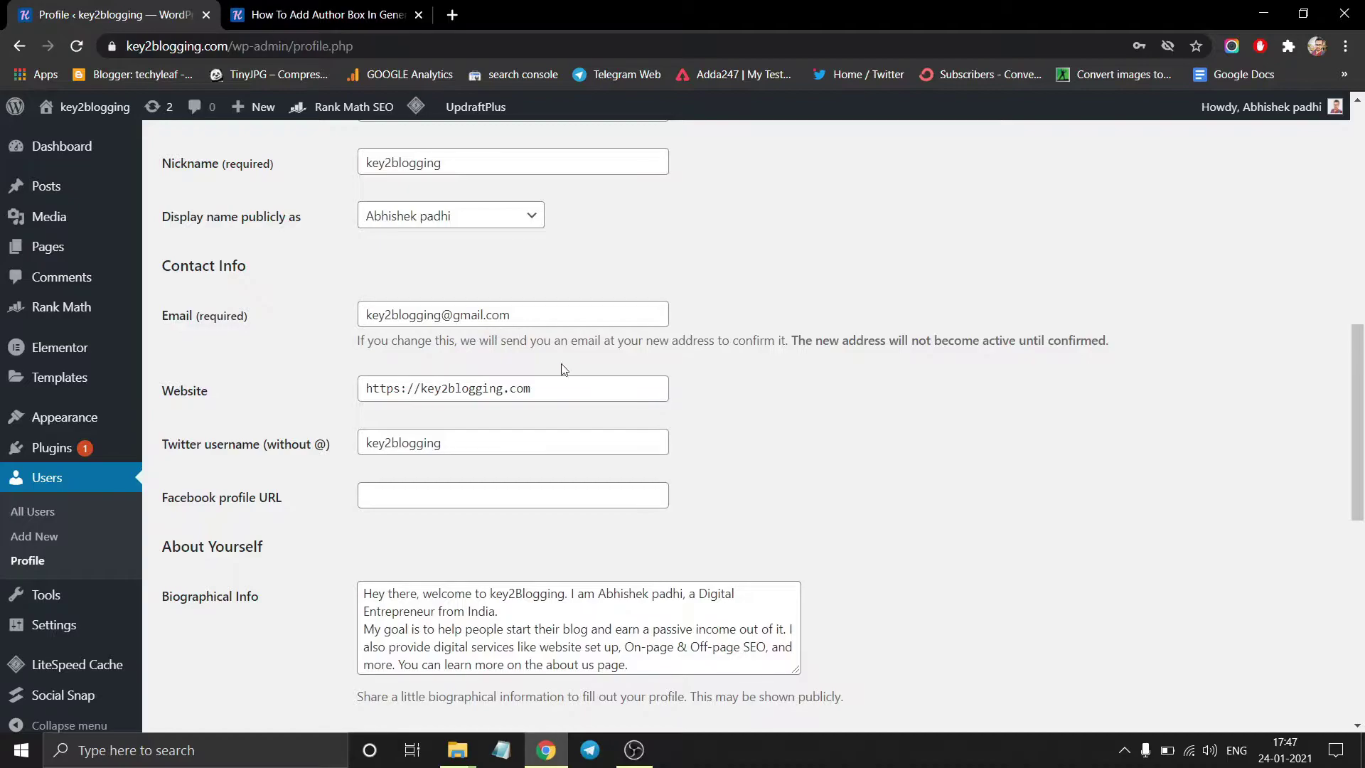
{"action": "scroll", "coordinate": [564, 368], "scroll_direction": "down", "scroll_amount": 4}
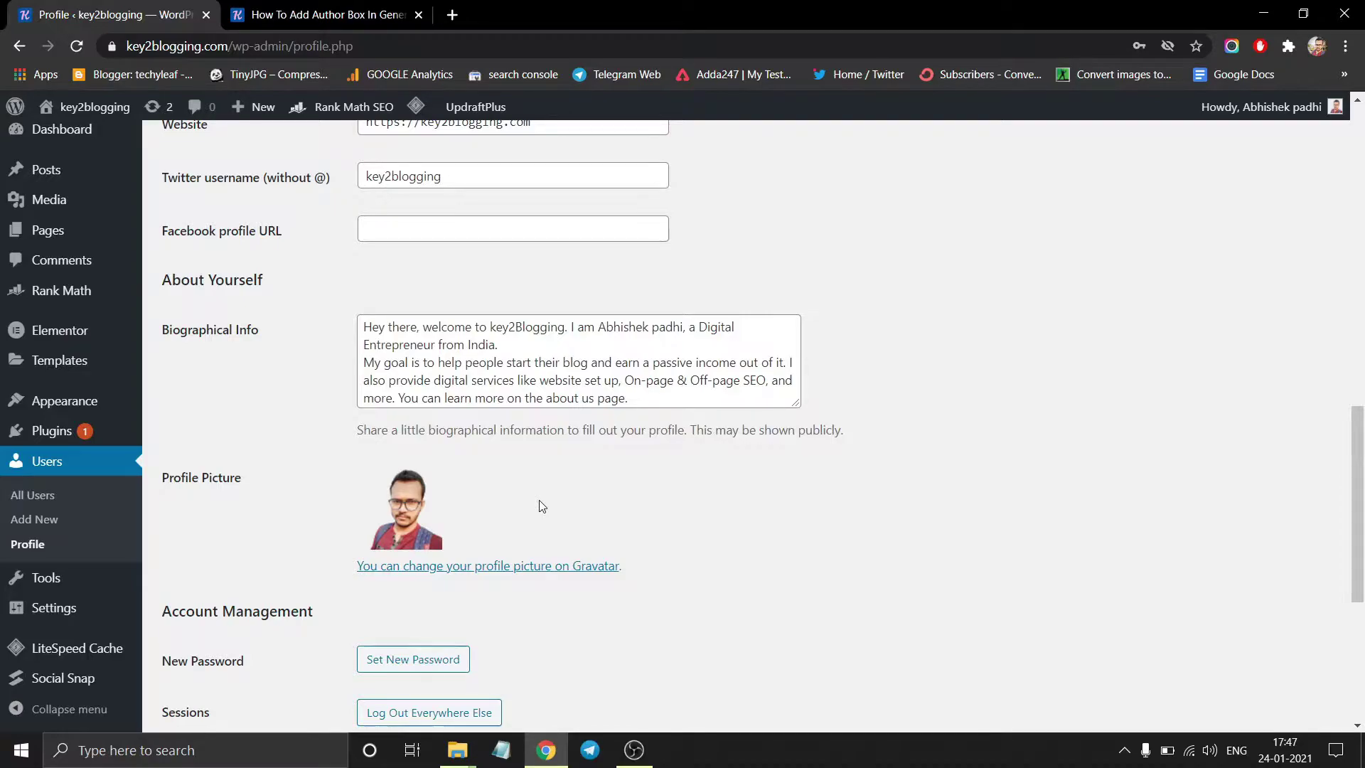
{"action": "scroll", "coordinate": [274, 497], "scroll_direction": "up", "scroll_amount": 4}
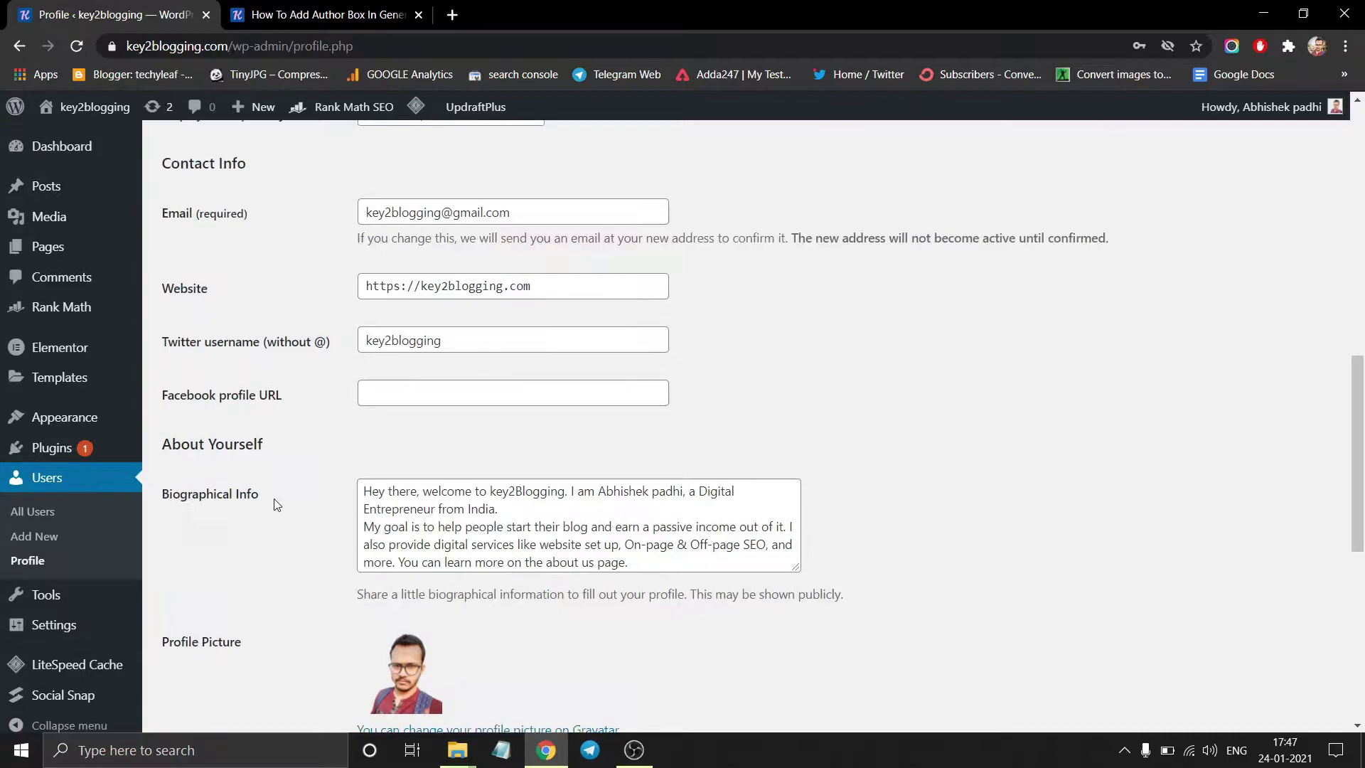
Check the Appearance > GeneratePress modules page, then open the empty Elements list.
{"action": "mouse_move", "coordinate": [139, 420]}
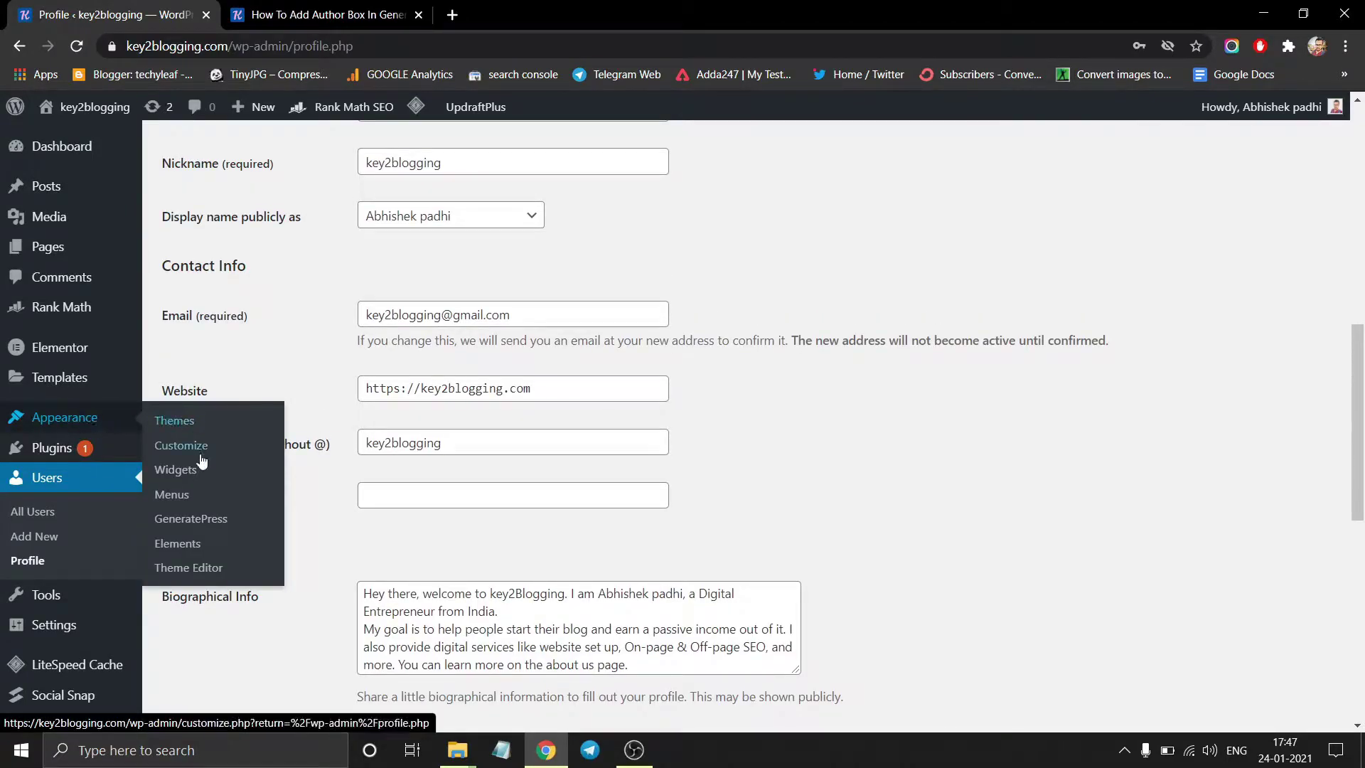
{"action": "left_click", "coordinate": [192, 523]}
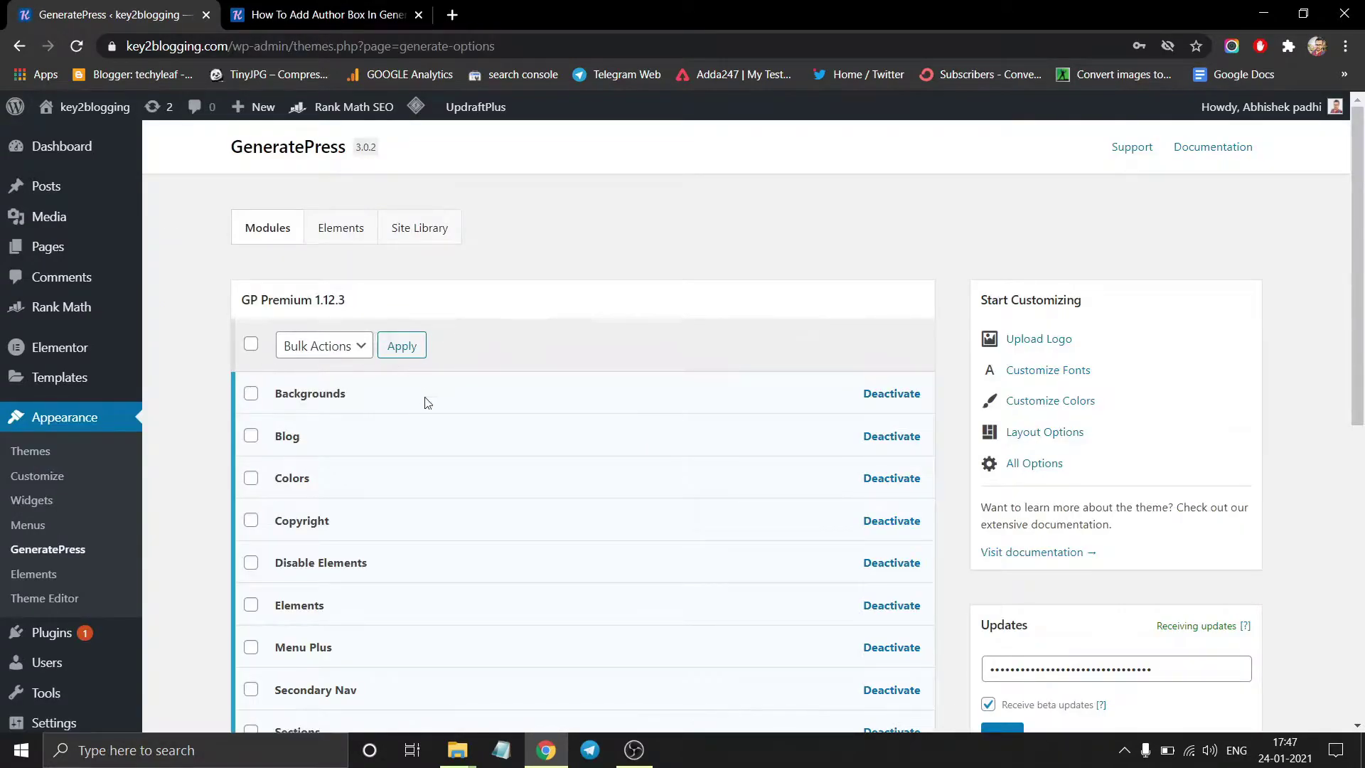
{"action": "scroll", "coordinate": [427, 403], "scroll_direction": "down", "scroll_amount": 2}
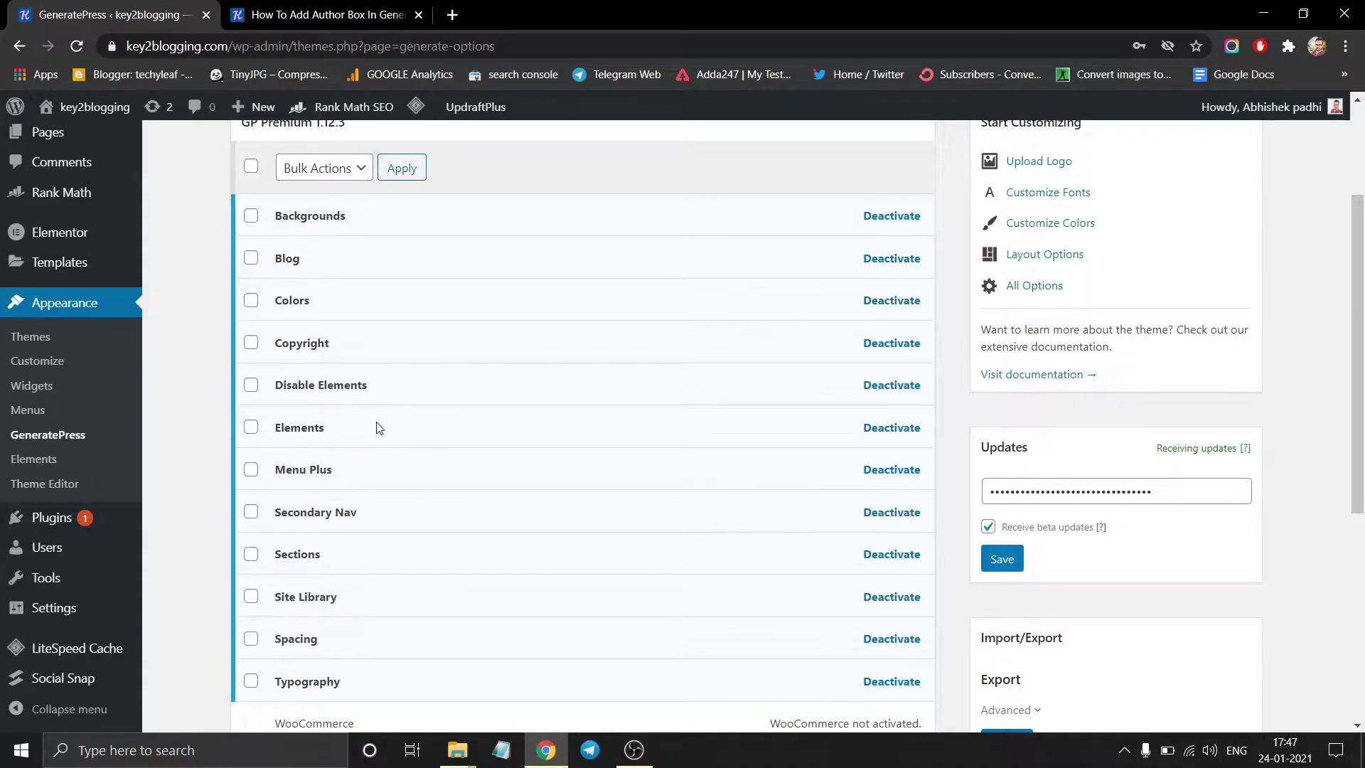
{"action": "scroll", "coordinate": [379, 427], "scroll_direction": "up", "scroll_amount": 2}
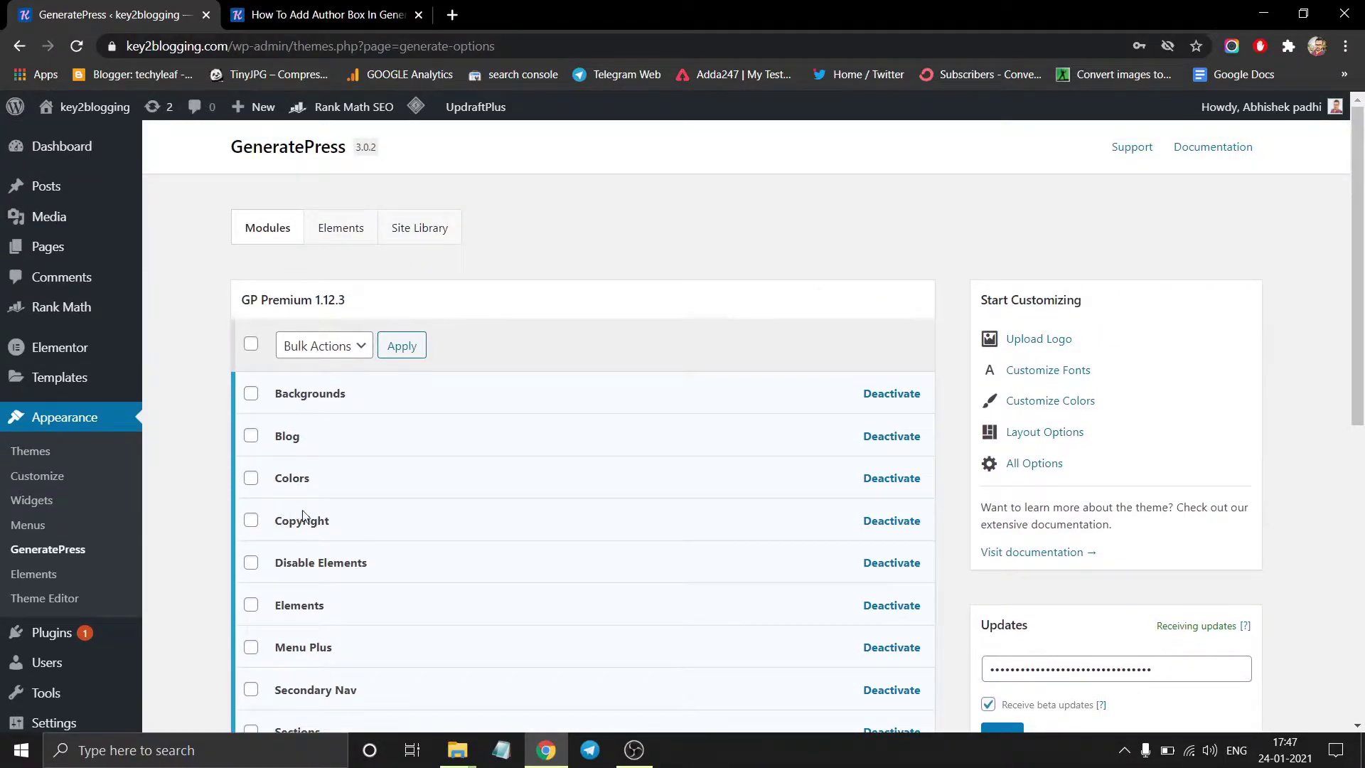
{"action": "left_click", "coordinate": [37, 581]}
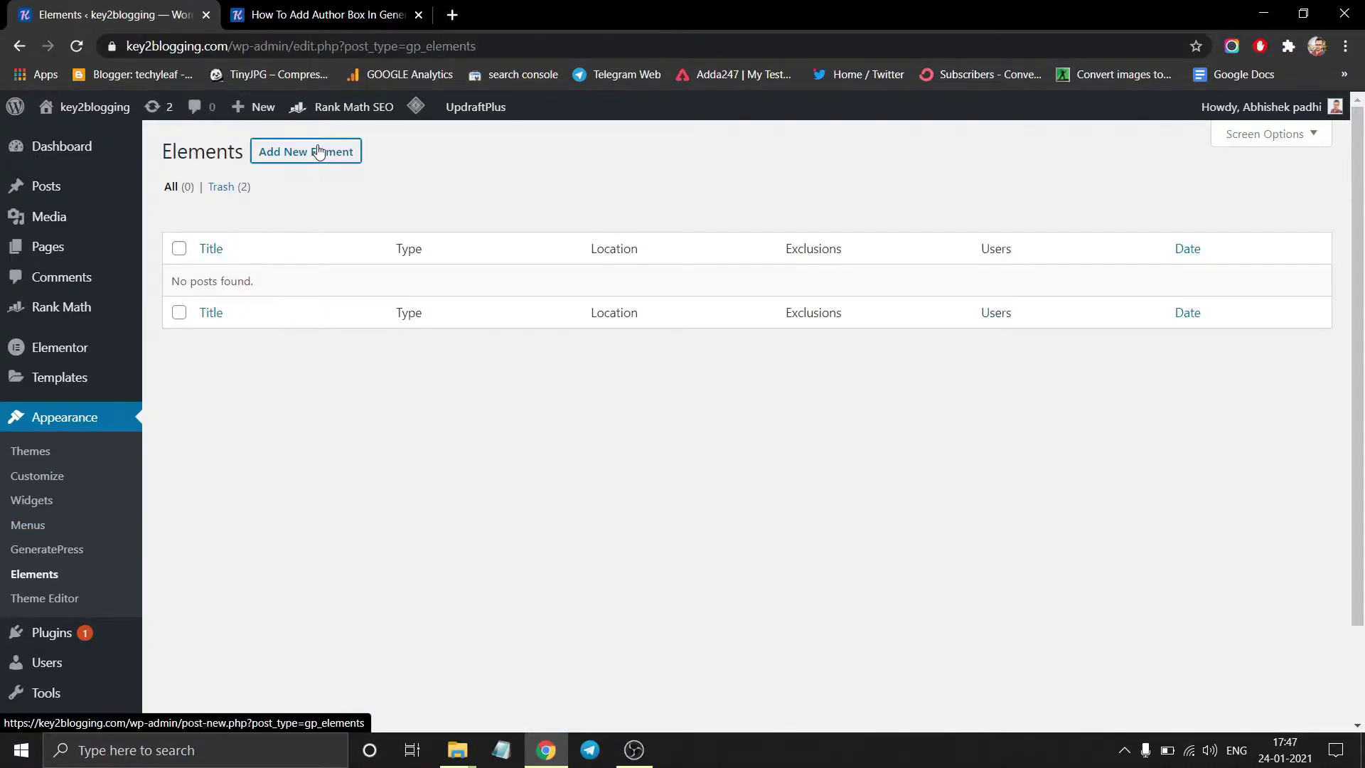
Create a new Hook element and enter 'Author' as the start of its title.
{"action": "left_click", "coordinate": [319, 152]}
{"action": "left_click", "coordinate": [533, 432]}
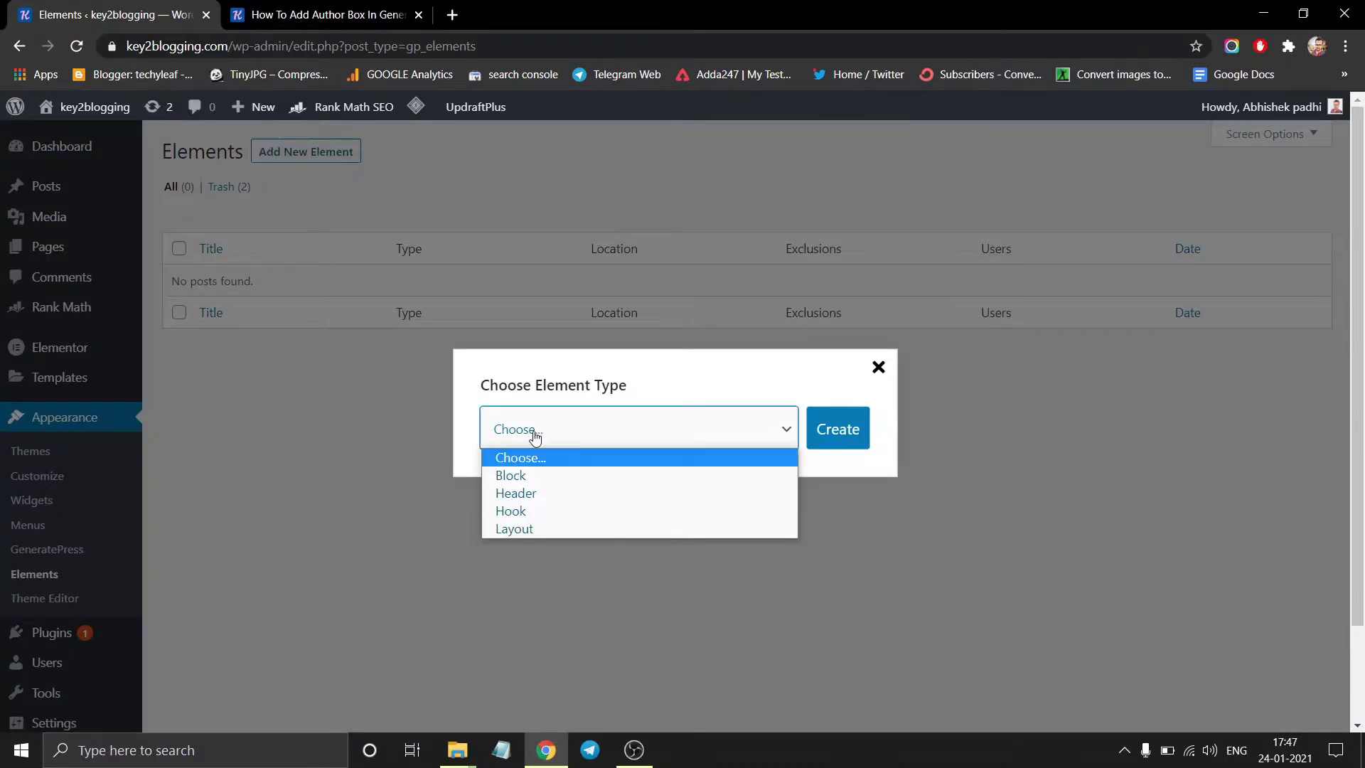
{"action": "left_click", "coordinate": [530, 509]}
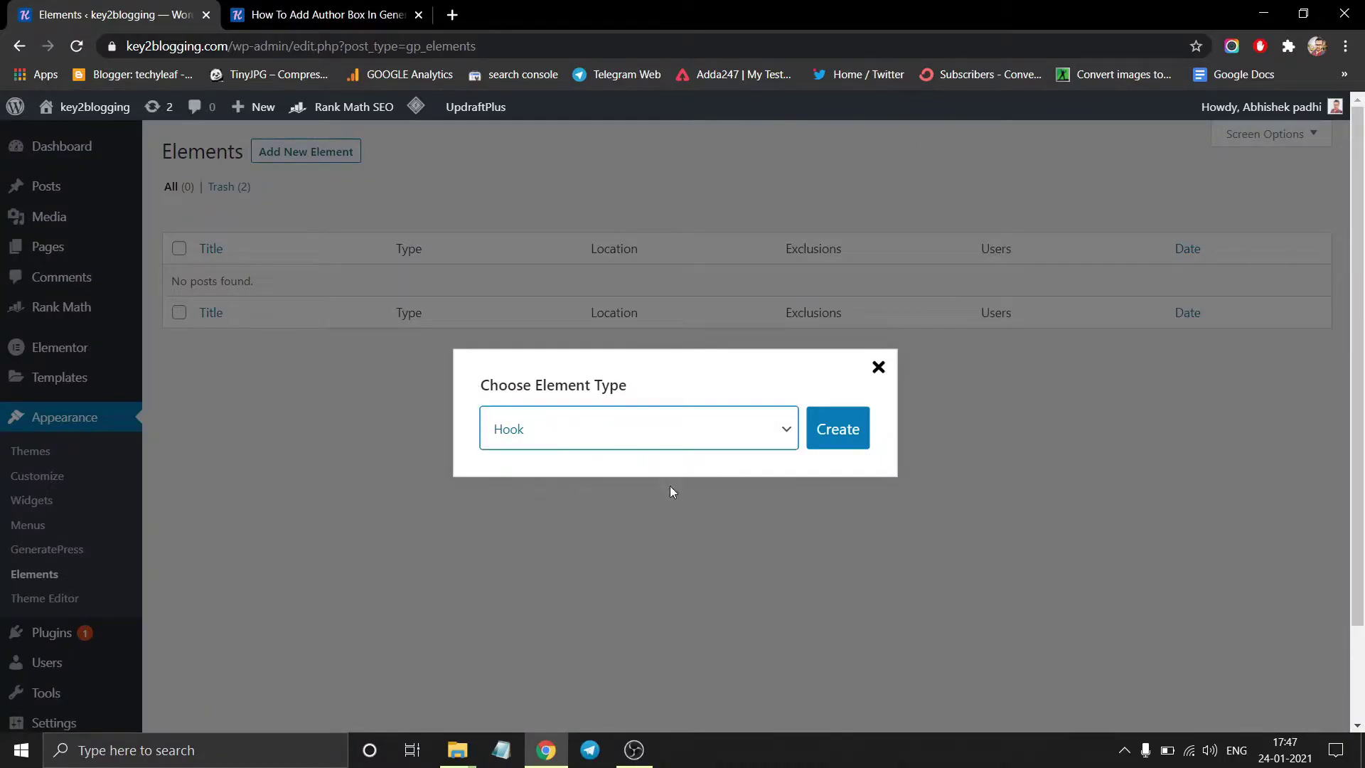
{"action": "left_click", "coordinate": [843, 434]}
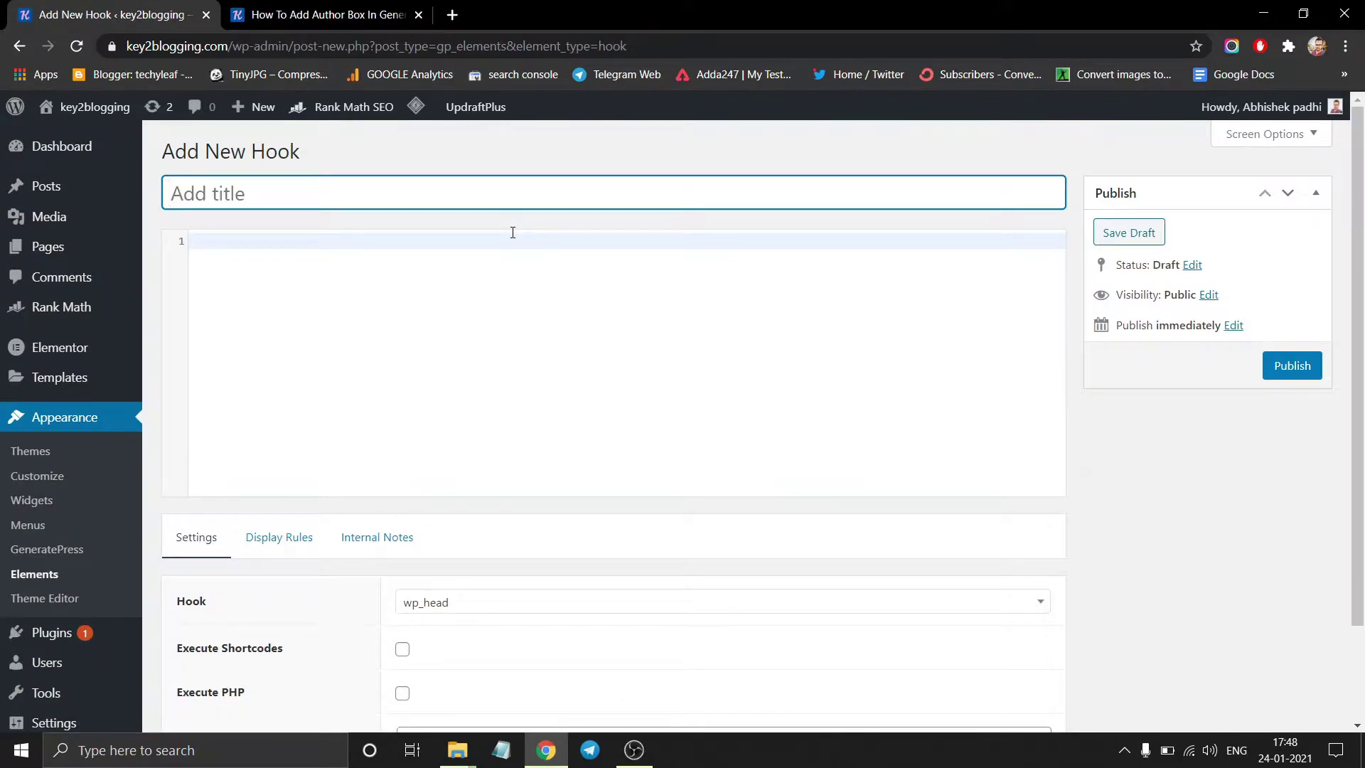
{"action": "type", "text": "Author Box"}
Copy the tutorial's 15-line author-box code and paste it into the hook's code editor.
{"action": "left_click", "coordinate": [291, 13]}
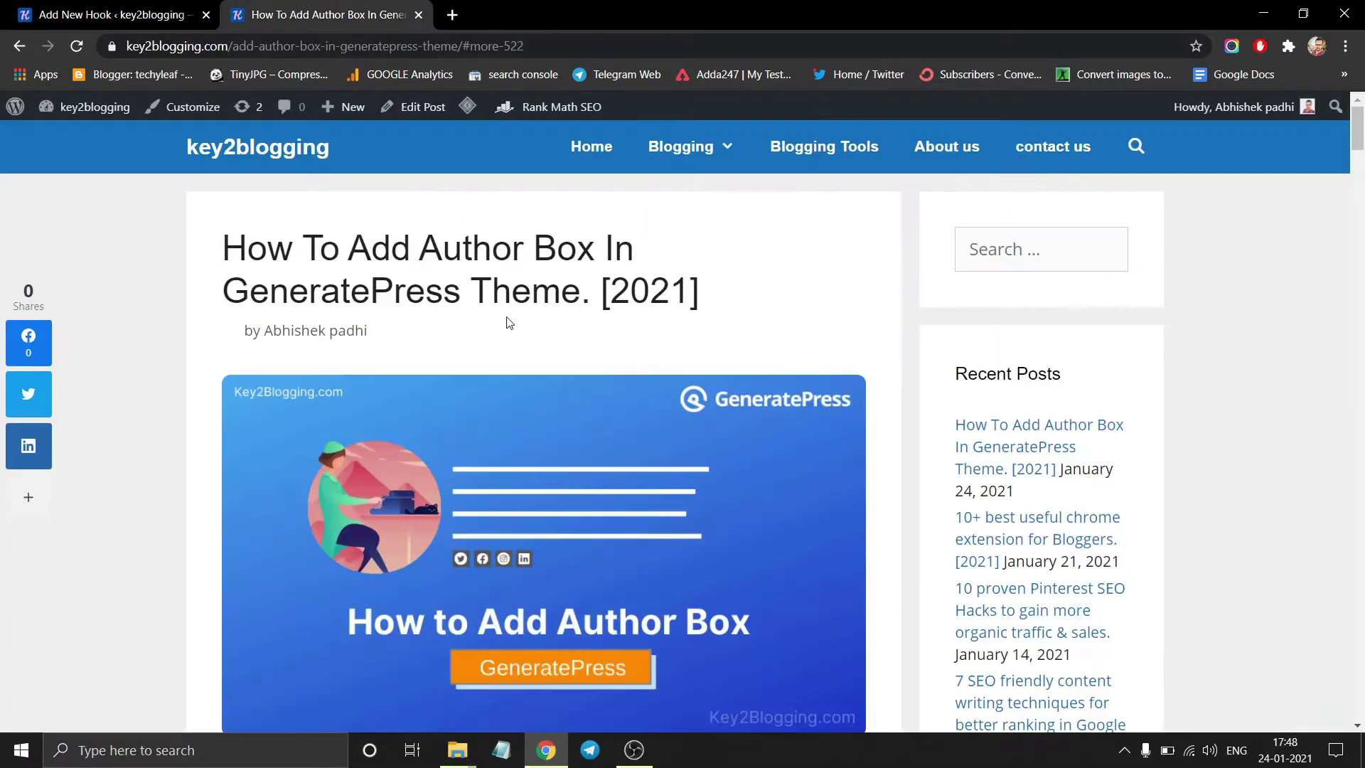
{"action": "scroll", "coordinate": [509, 323], "scroll_direction": "down", "scroll_amount": 20}
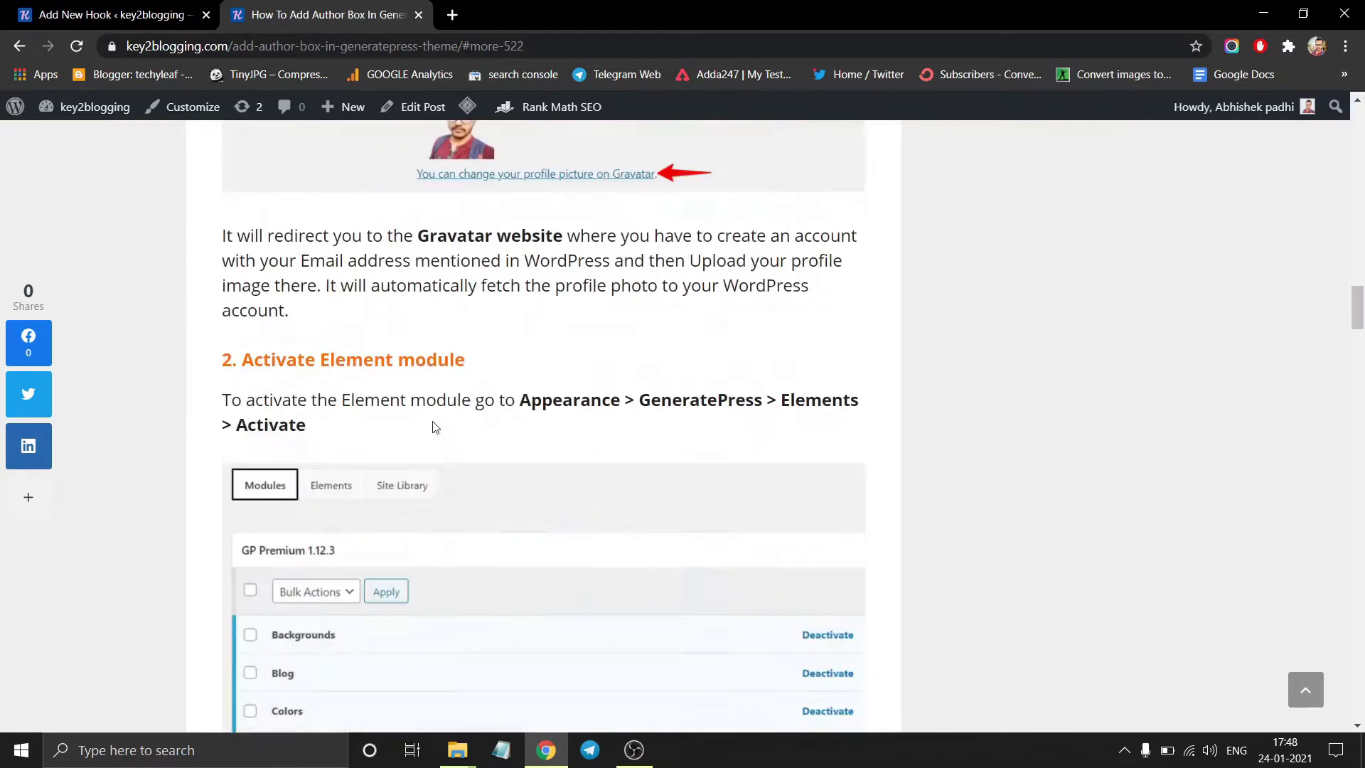
{"action": "scroll", "coordinate": [435, 426], "scroll_direction": "down", "scroll_amount": 20}
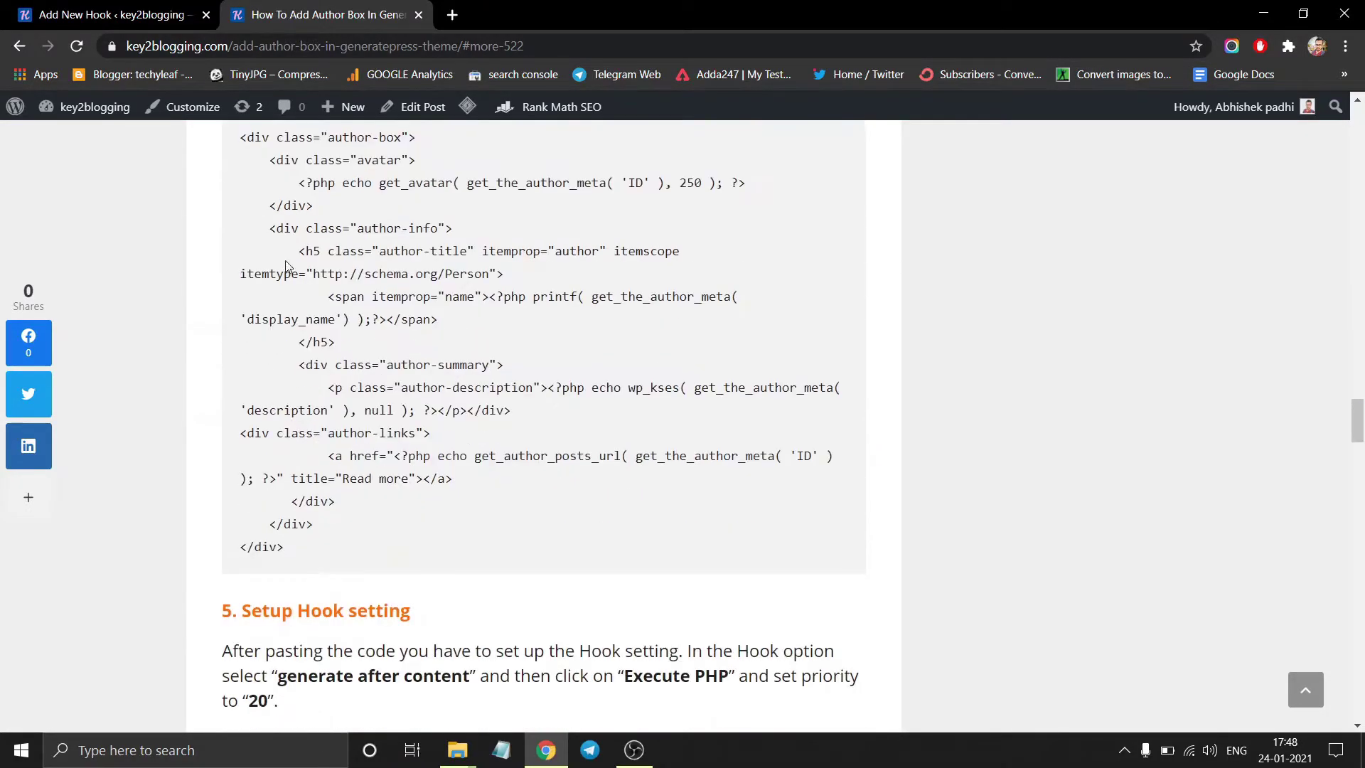
{"action": "scroll", "coordinate": [317, 291], "scroll_direction": "up", "scroll_amount": 4}
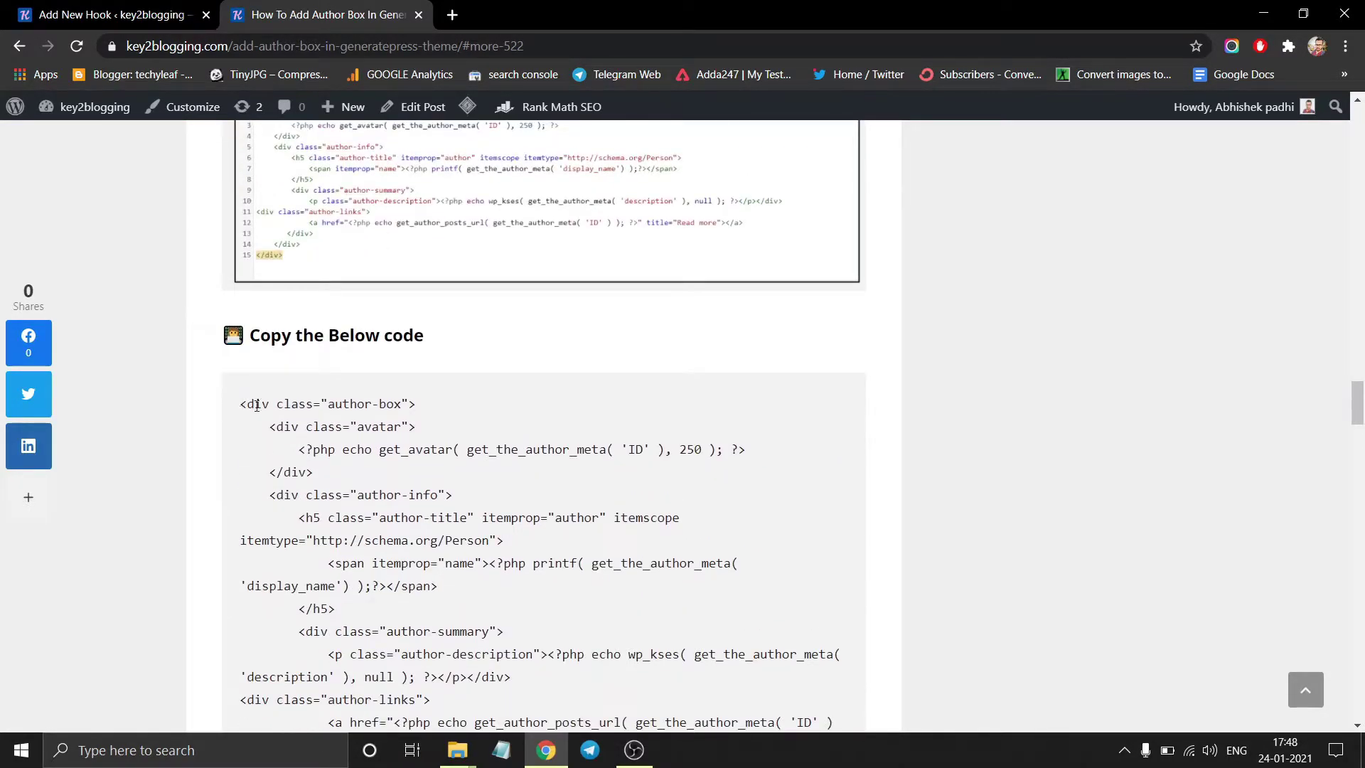
{"action": "left_click_drag", "start_coordinate": [242, 404], "coordinate": [434, 355]}
{"action": "right_click", "coordinate": [366, 276]}
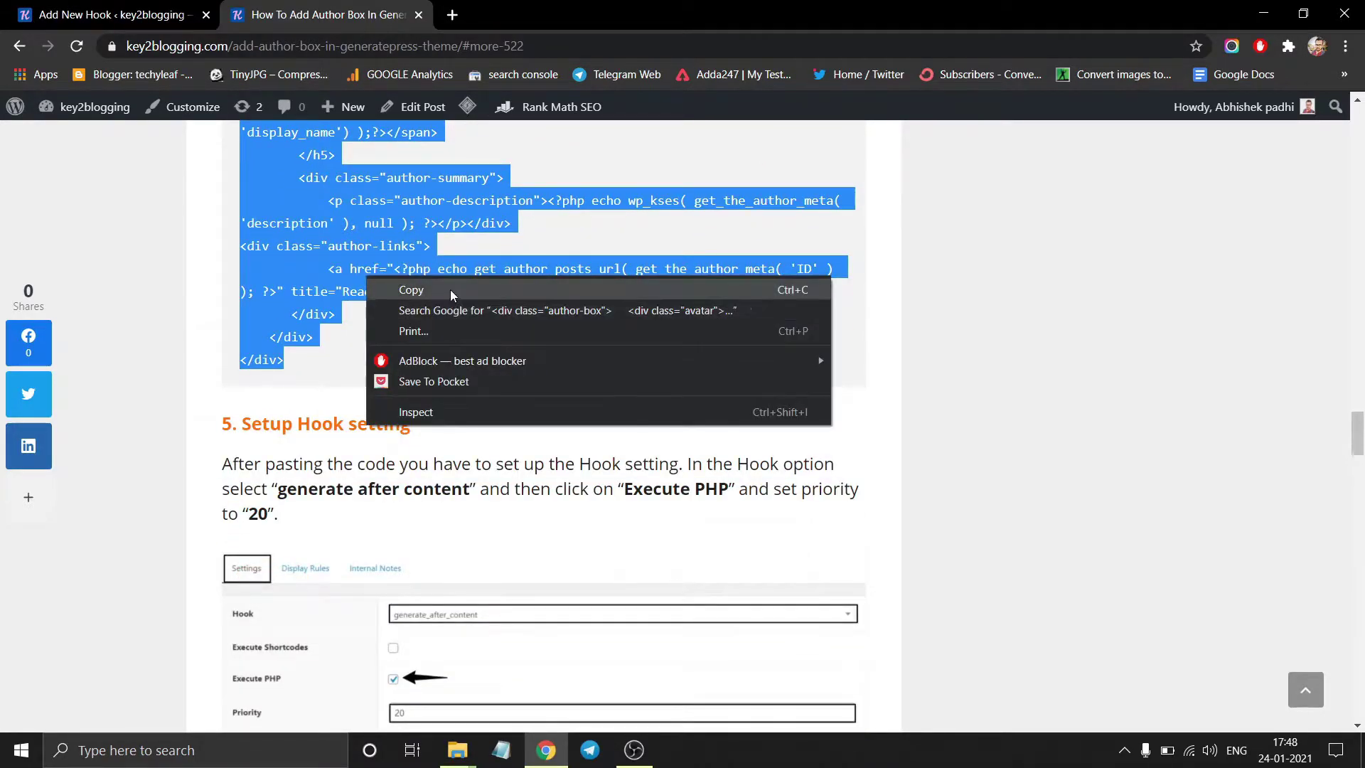
{"action": "left_click", "coordinate": [450, 289]}
{"action": "left_click", "coordinate": [111, 14]}
{"action": "left_click", "coordinate": [244, 248]}
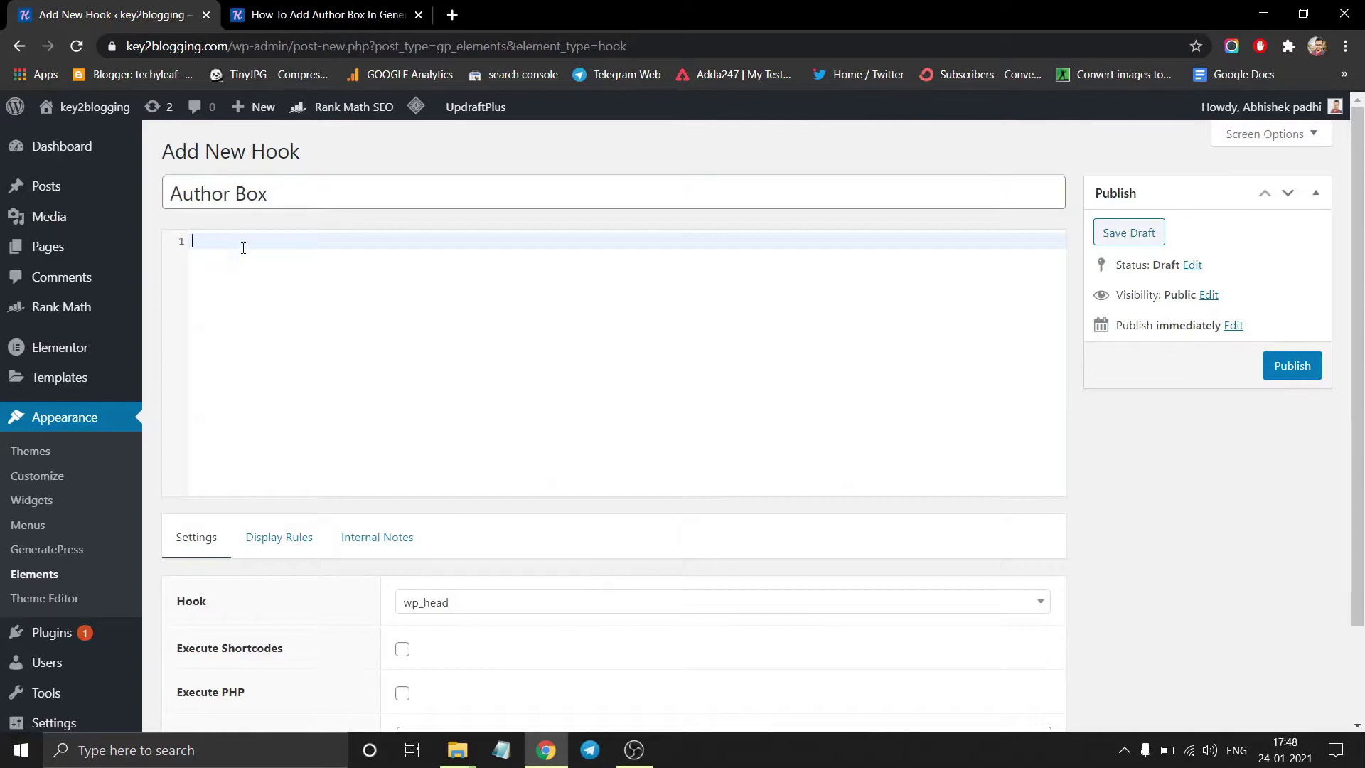
{"action": "key", "text": "ctrl+v"}
Set the hook to generate_after_content, enable Execute PHP, and make the priority 20.
{"action": "scroll", "coordinate": [320, 374], "scroll_direction": "down", "scroll_amount": 2}
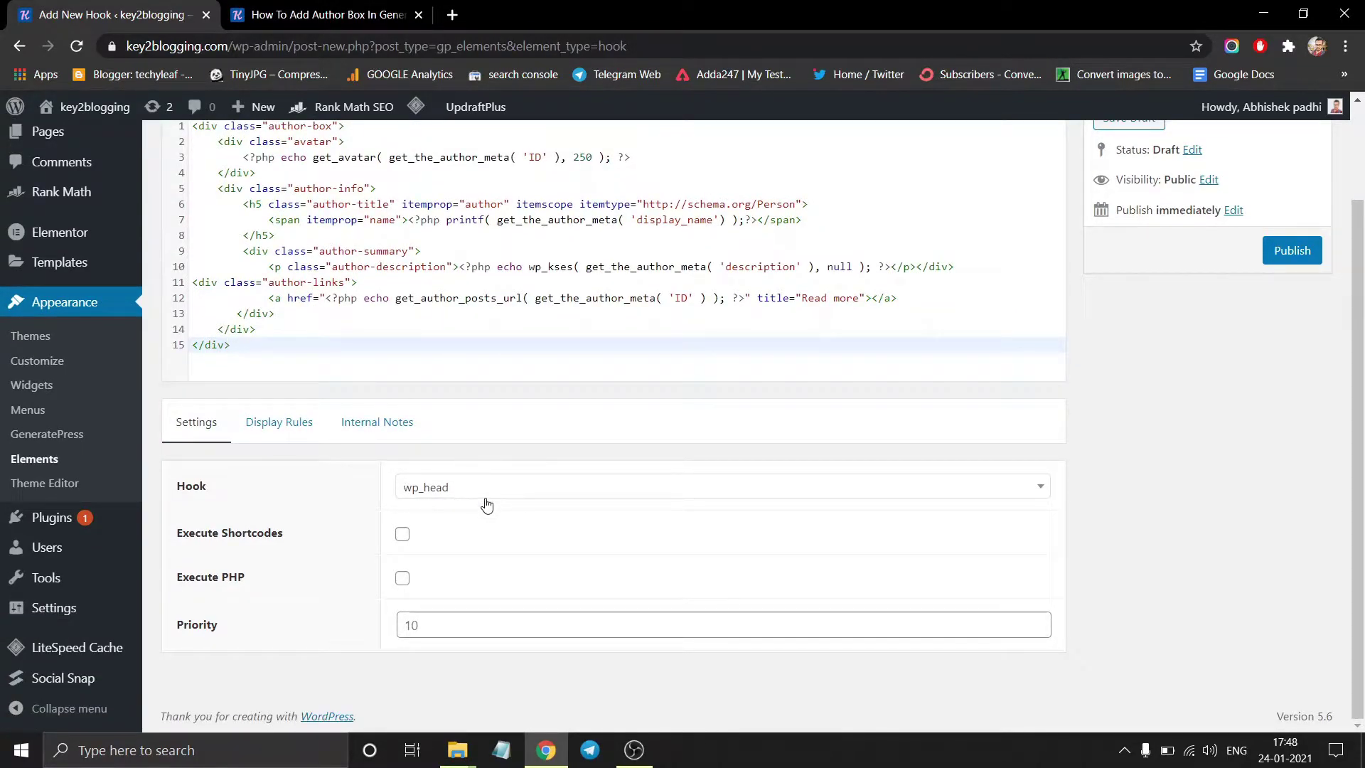
{"action": "left_click", "coordinate": [523, 494]}
{"action": "scroll", "coordinate": [496, 649], "scroll_direction": "down", "scroll_amount": 5}
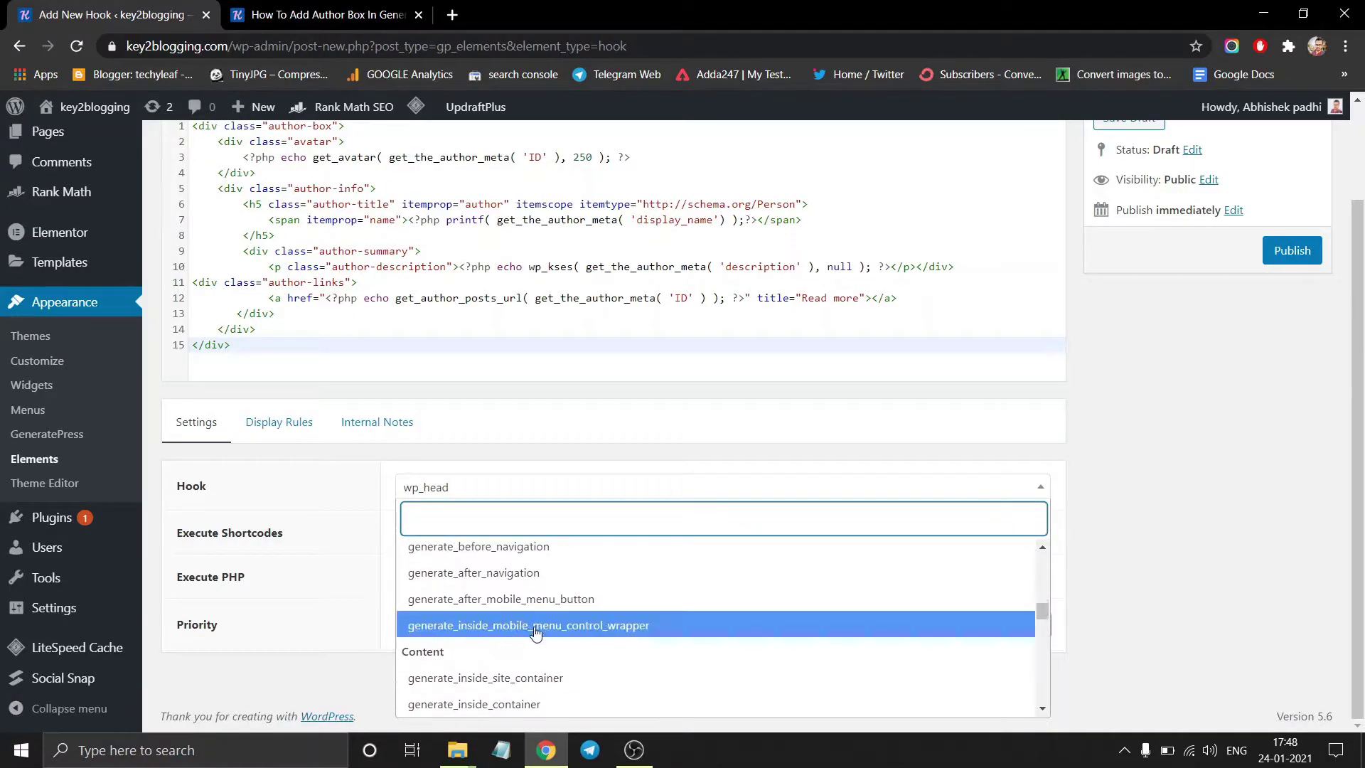
{"action": "scroll", "coordinate": [510, 629], "scroll_direction": "down", "scroll_amount": 3}
{"action": "left_click", "coordinate": [511, 632]}
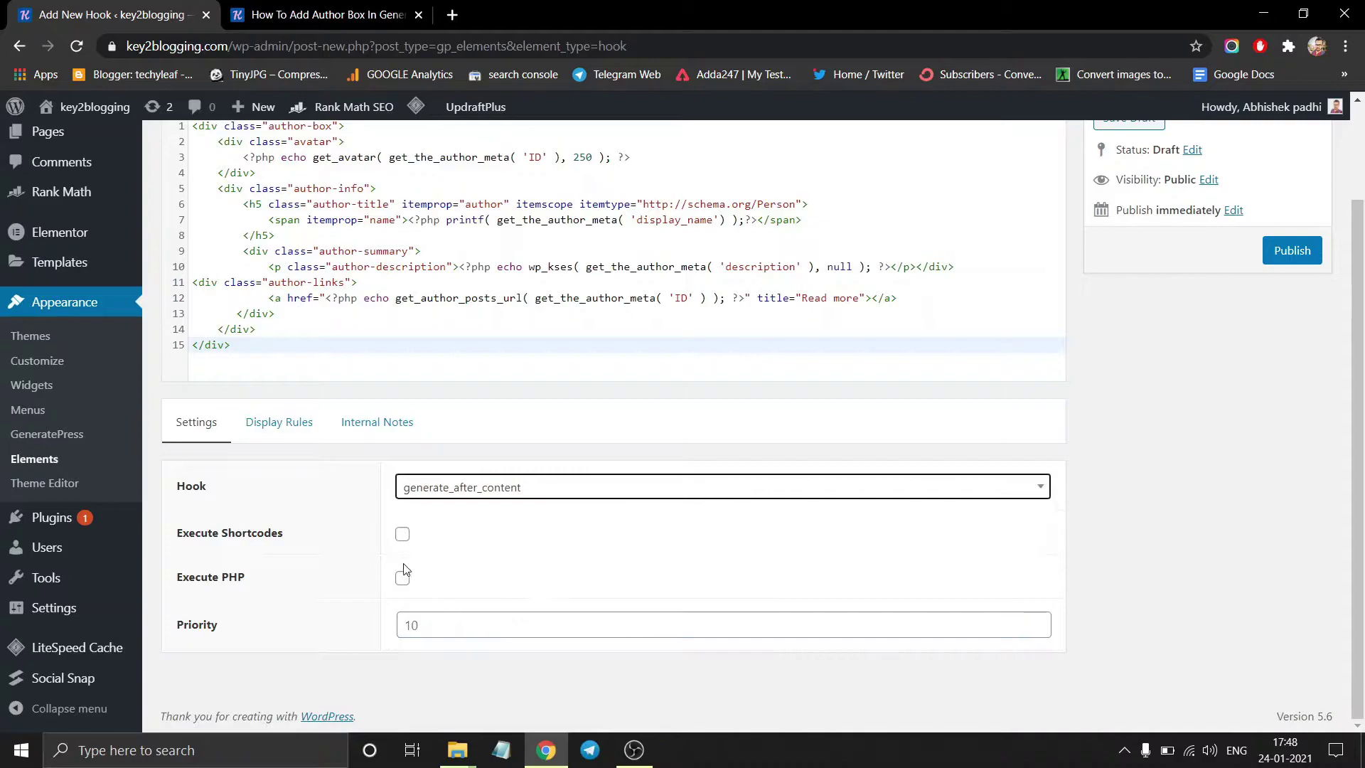
{"action": "left_click", "coordinate": [402, 577]}
{"action": "left_click", "coordinate": [449, 625]}
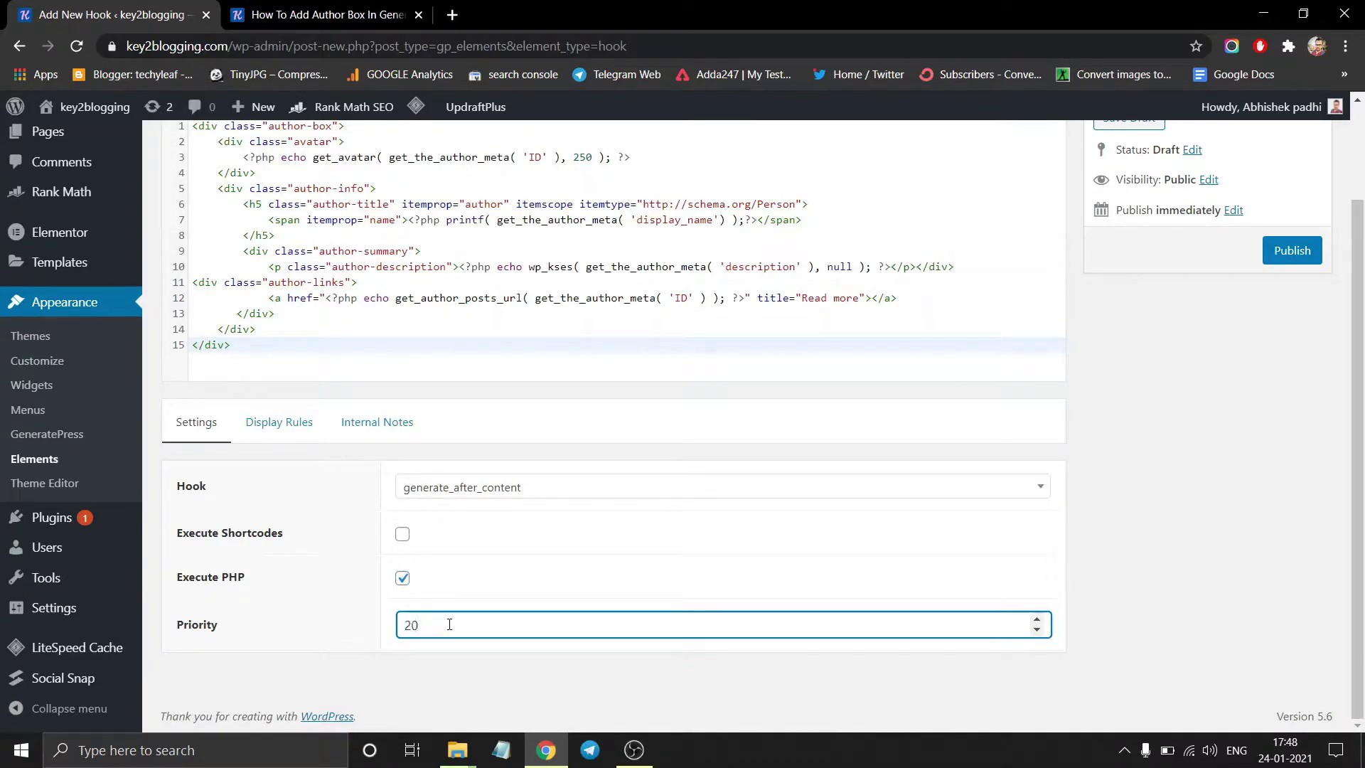
Set display rules to All Singular excluding Front Page, then publish the Author Box hook.
{"action": "left_click", "coordinate": [287, 427]}
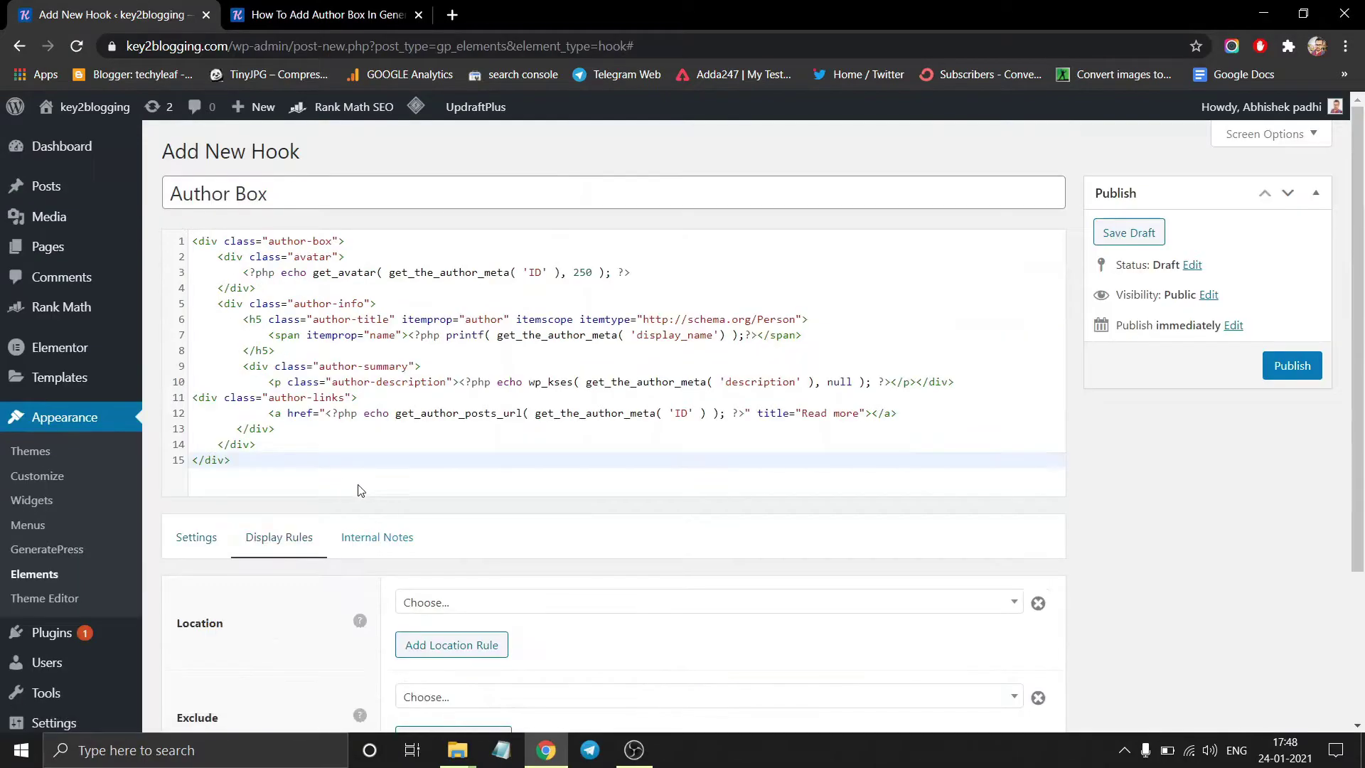
{"action": "scroll", "coordinate": [390, 488], "scroll_direction": "down", "scroll_amount": 3}
{"action": "left_click", "coordinate": [552, 403]}
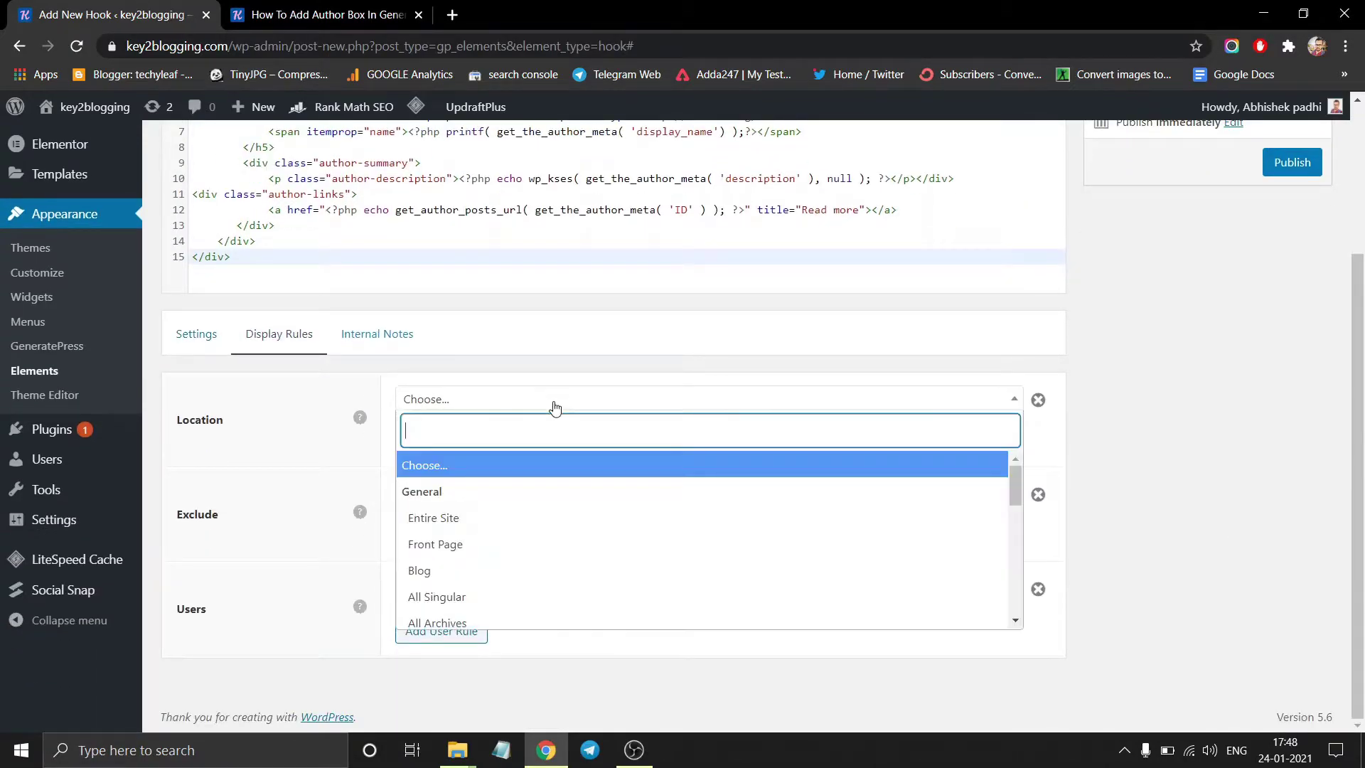
{"action": "left_click", "coordinate": [466, 595]}
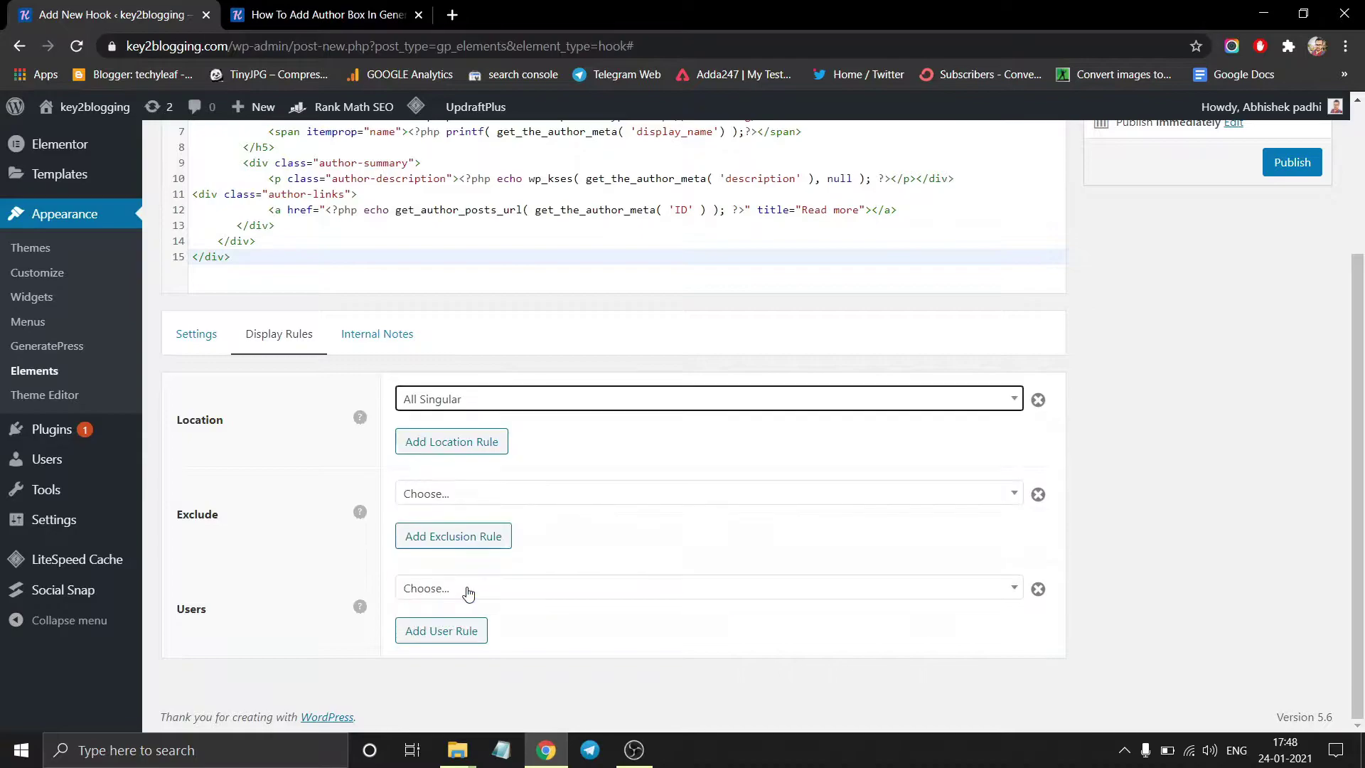
{"action": "left_click", "coordinate": [590, 495]}
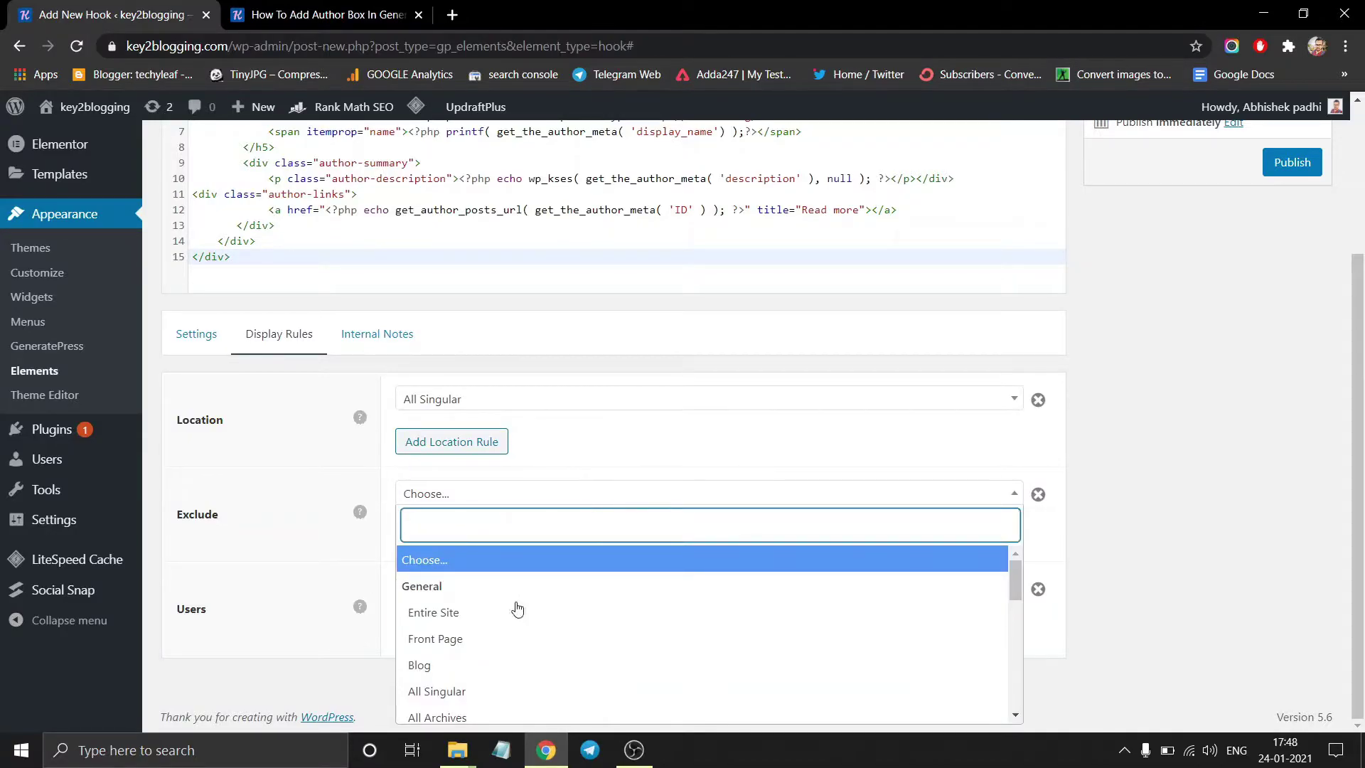
{"action": "left_click", "coordinate": [498, 641]}
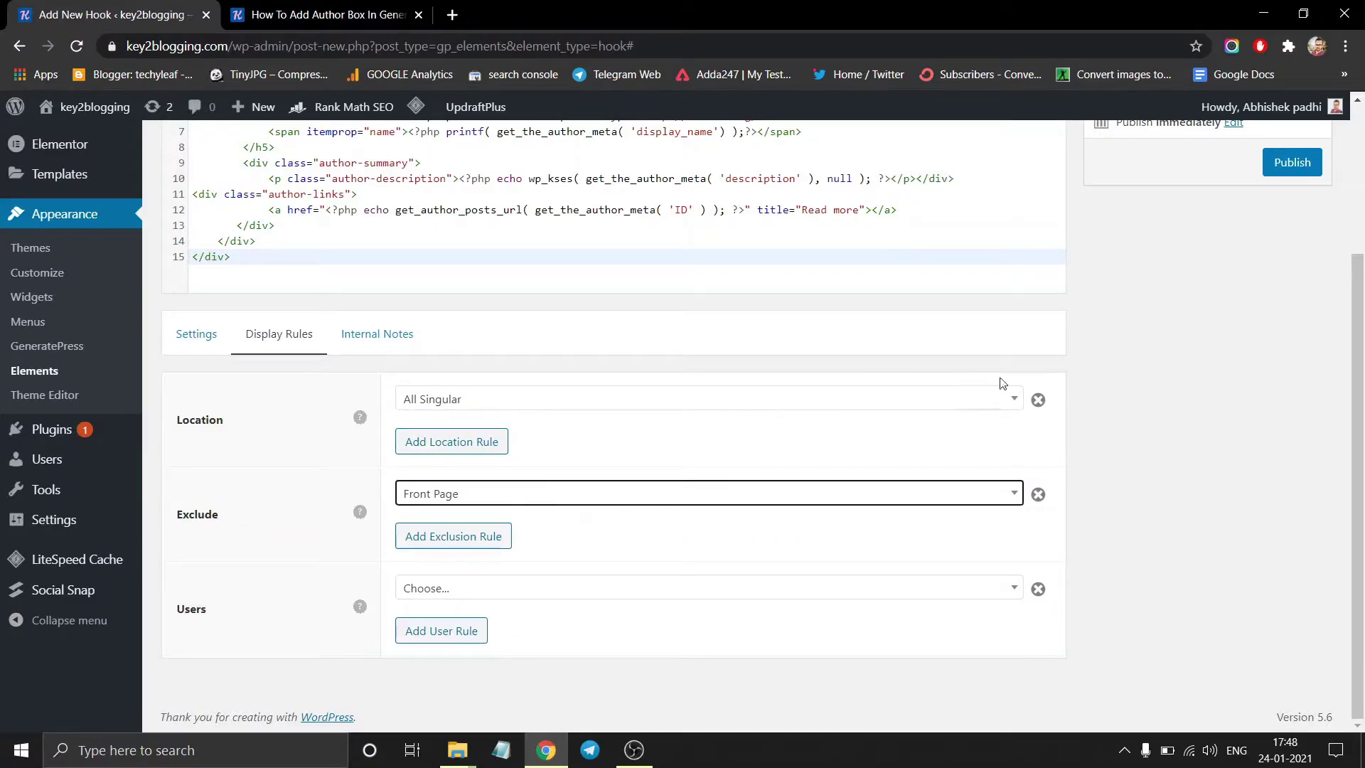
{"action": "scroll", "coordinate": [1003, 384], "scroll_direction": "up", "scroll_amount": 3}
{"action": "left_click", "coordinate": [1301, 366]}
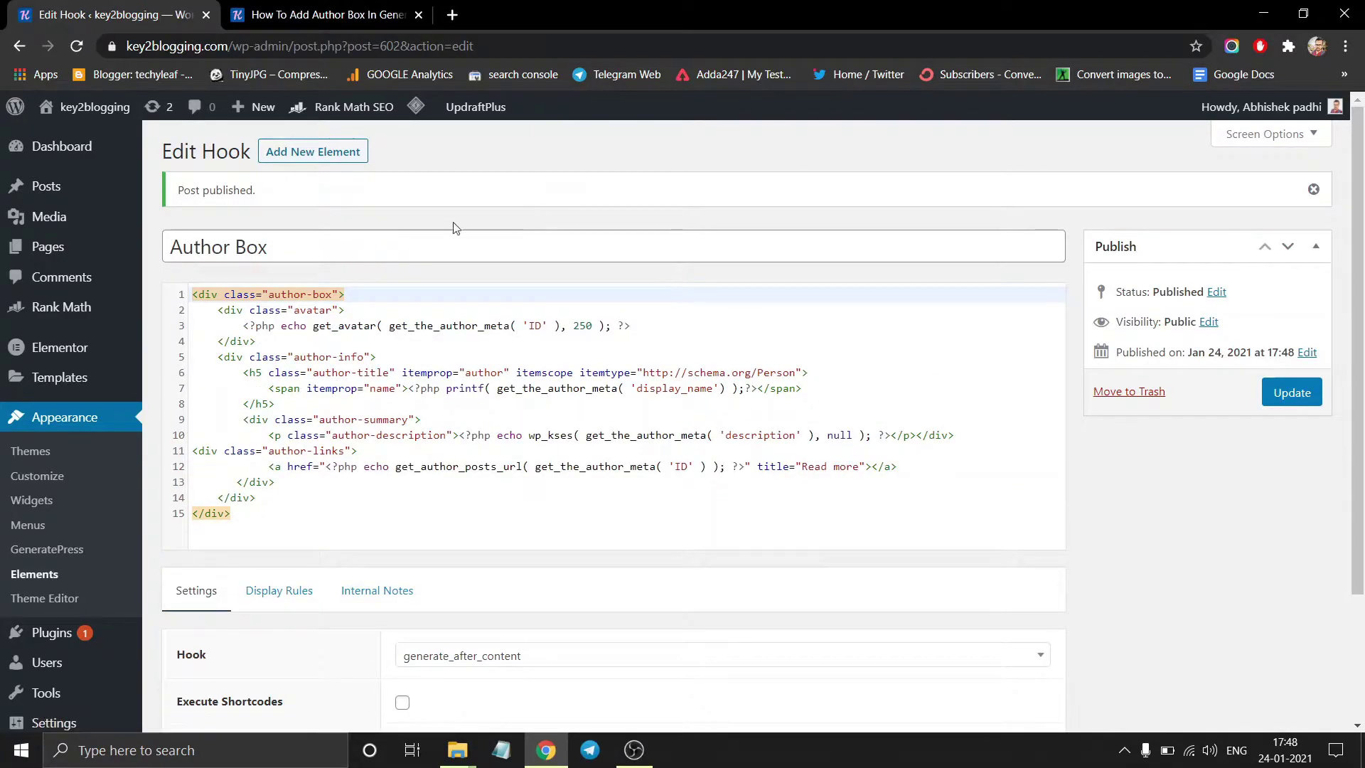
Add an empty line 51 after the existing Additional CSS rules and find the tutorial's CSS block.
{"action": "left_click", "coordinate": [60, 477]}
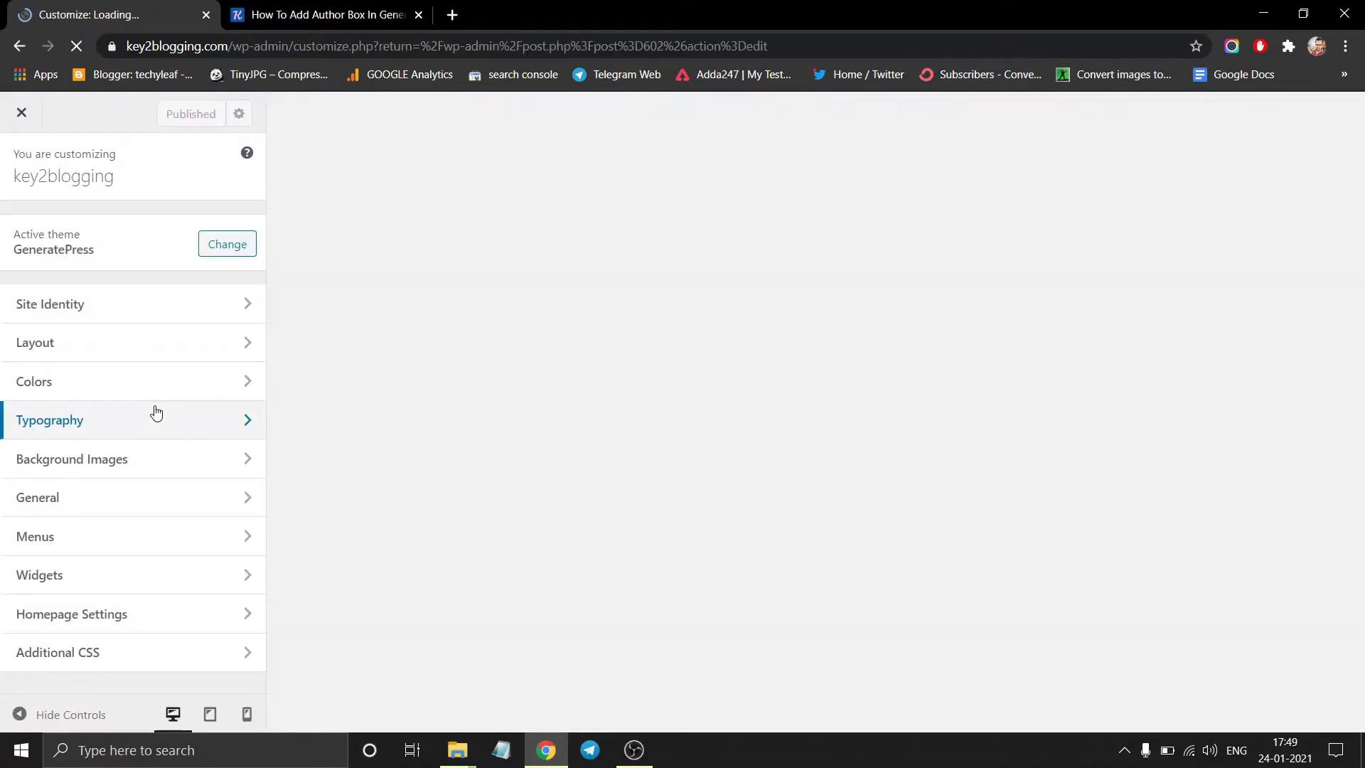
{"action": "left_click", "coordinate": [107, 653]}
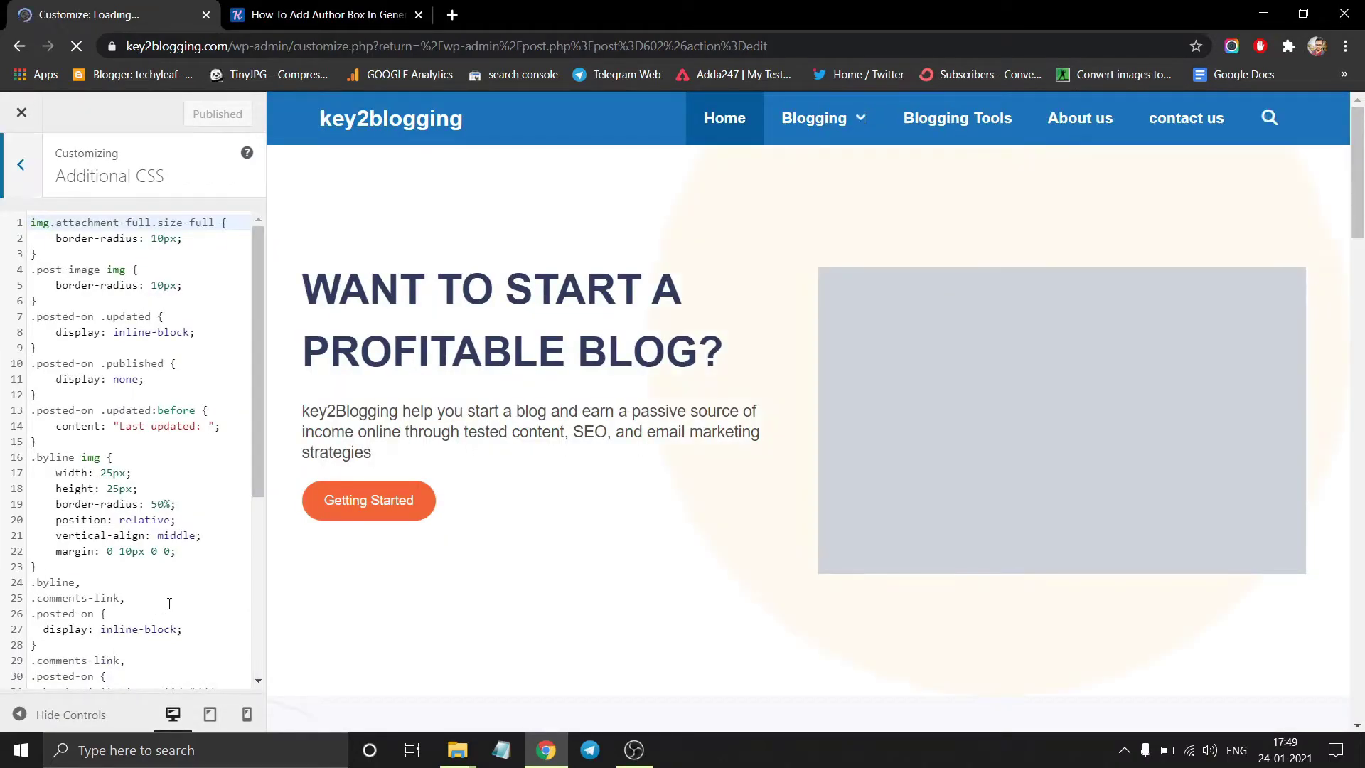
{"action": "scroll", "coordinate": [258, 454], "scroll_direction": "down", "scroll_amount": 5}
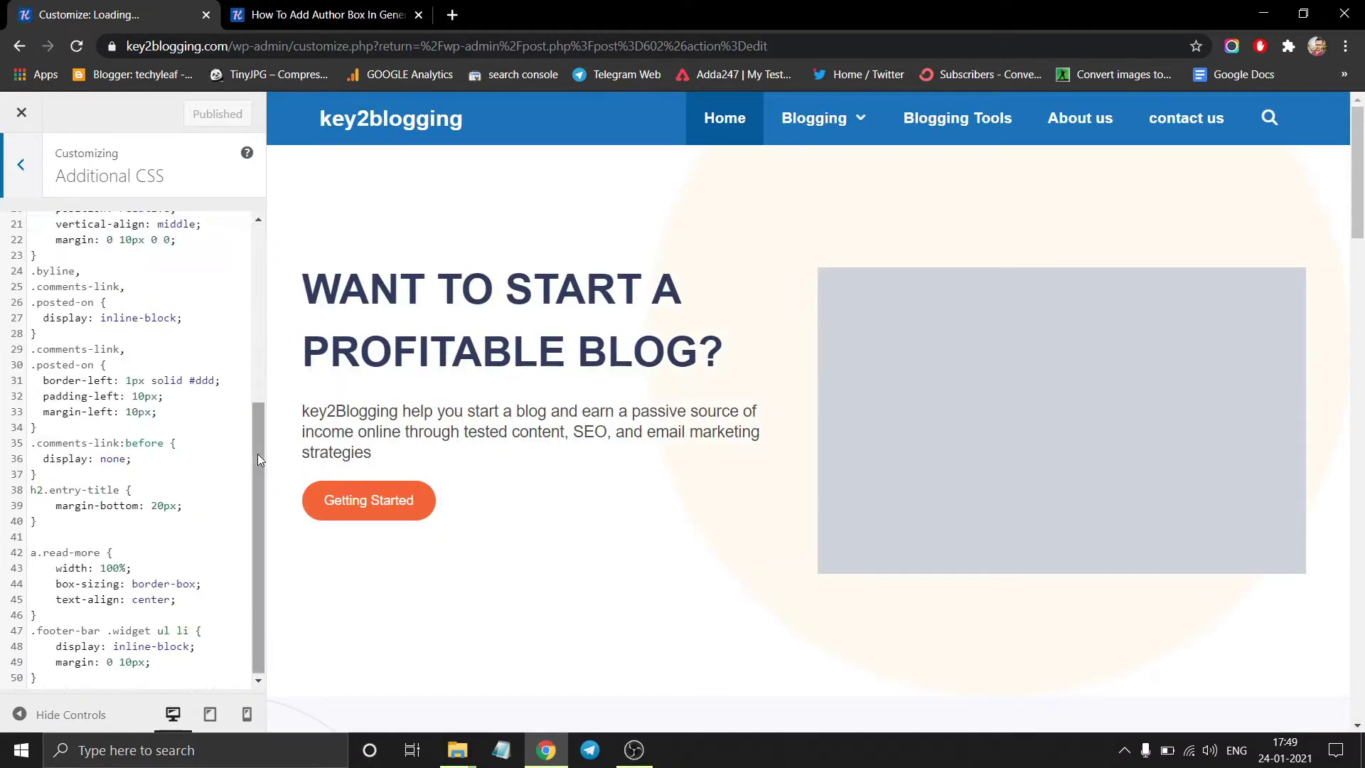
{"action": "left_click", "coordinate": [74, 679]}
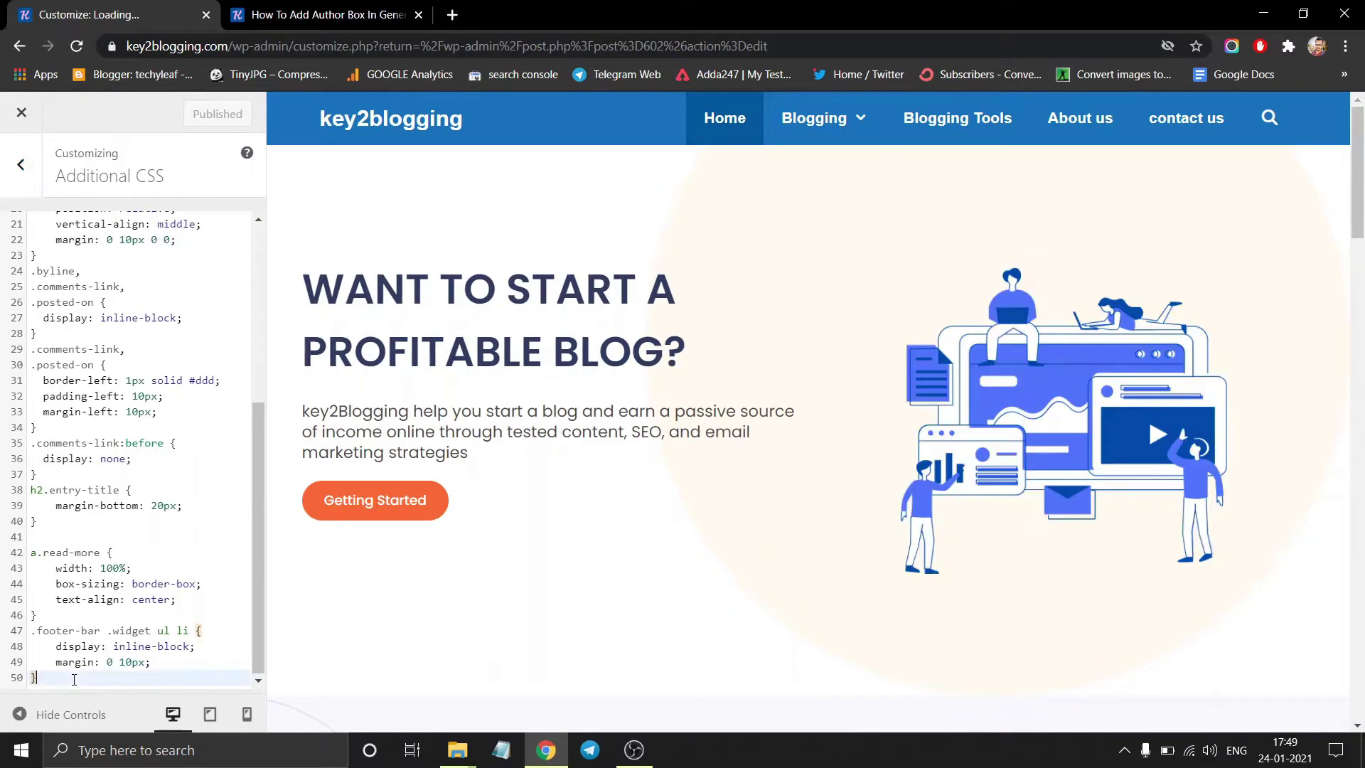
{"action": "key", "text": "Return"}
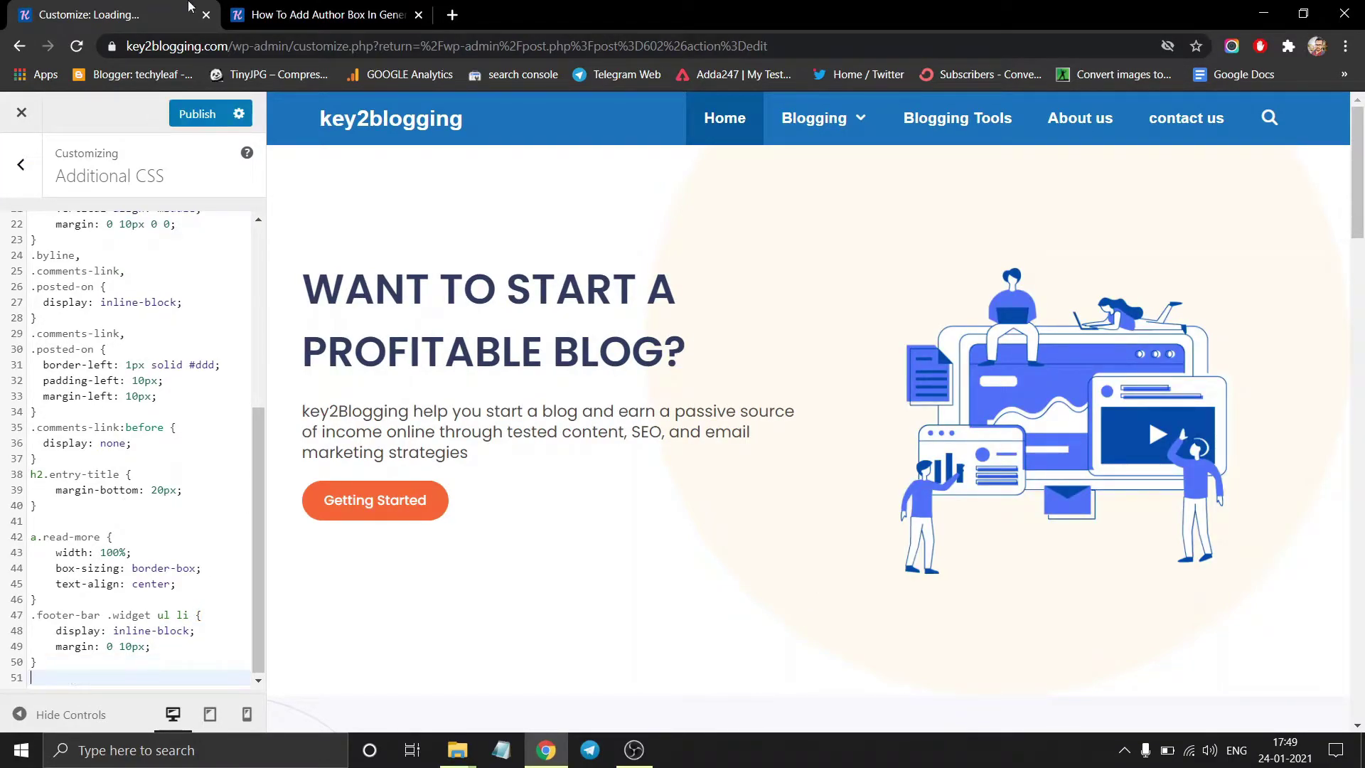
{"action": "left_click", "coordinate": [320, 15]}
{"action": "scroll", "coordinate": [314, 435], "scroll_direction": "down", "scroll_amount": 20}
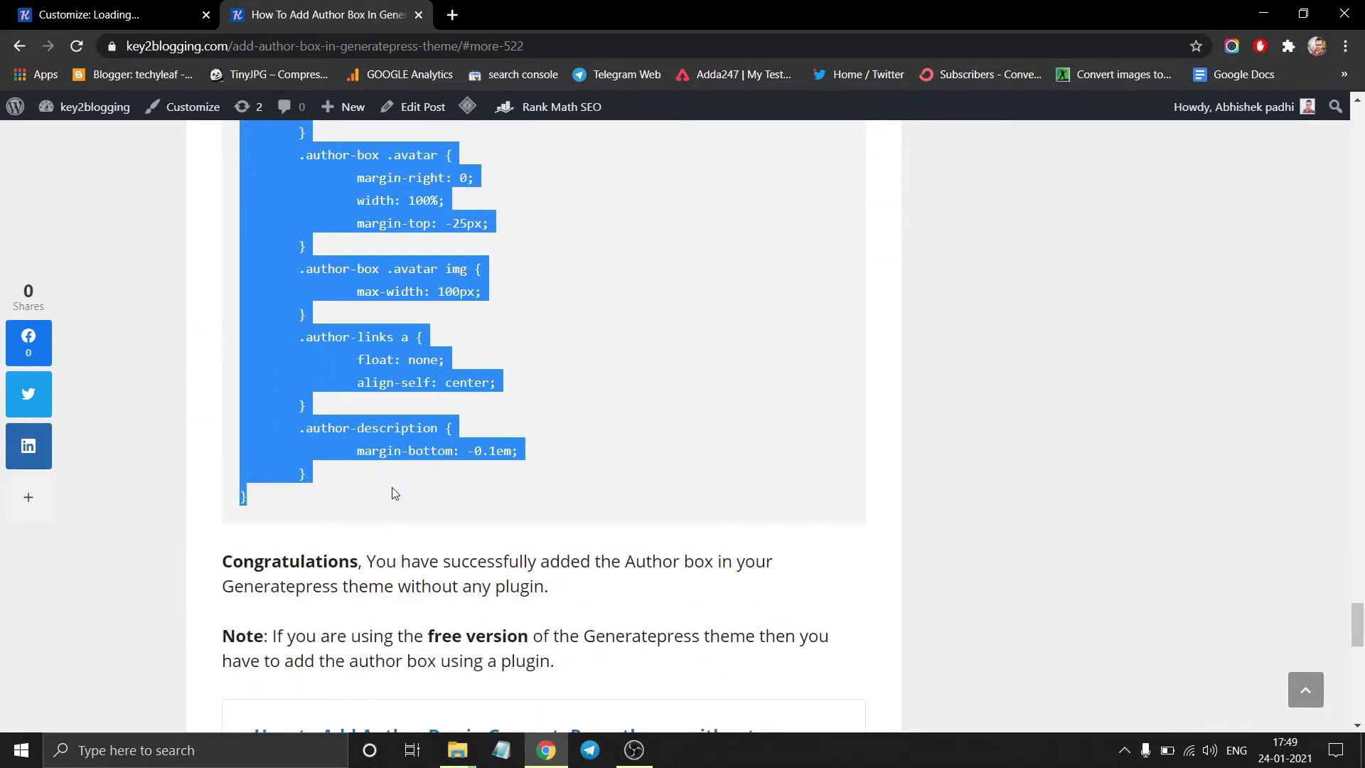
Paste the tutorial's author-box CSS at line 51, publish, and close the Customizer.
{"action": "right_click", "coordinate": [336, 360]}
{"action": "left_click", "coordinate": [390, 369]}
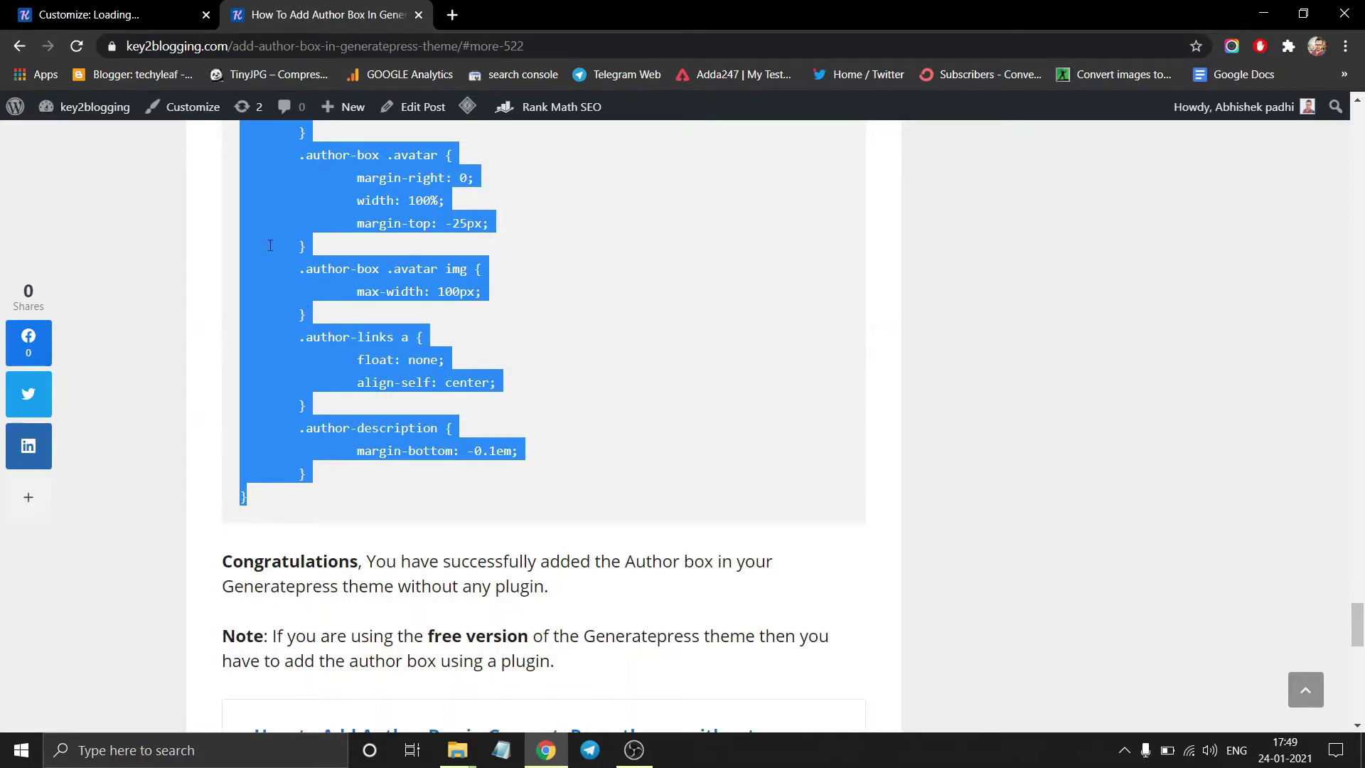
{"action": "left_click", "coordinate": [107, 14]}
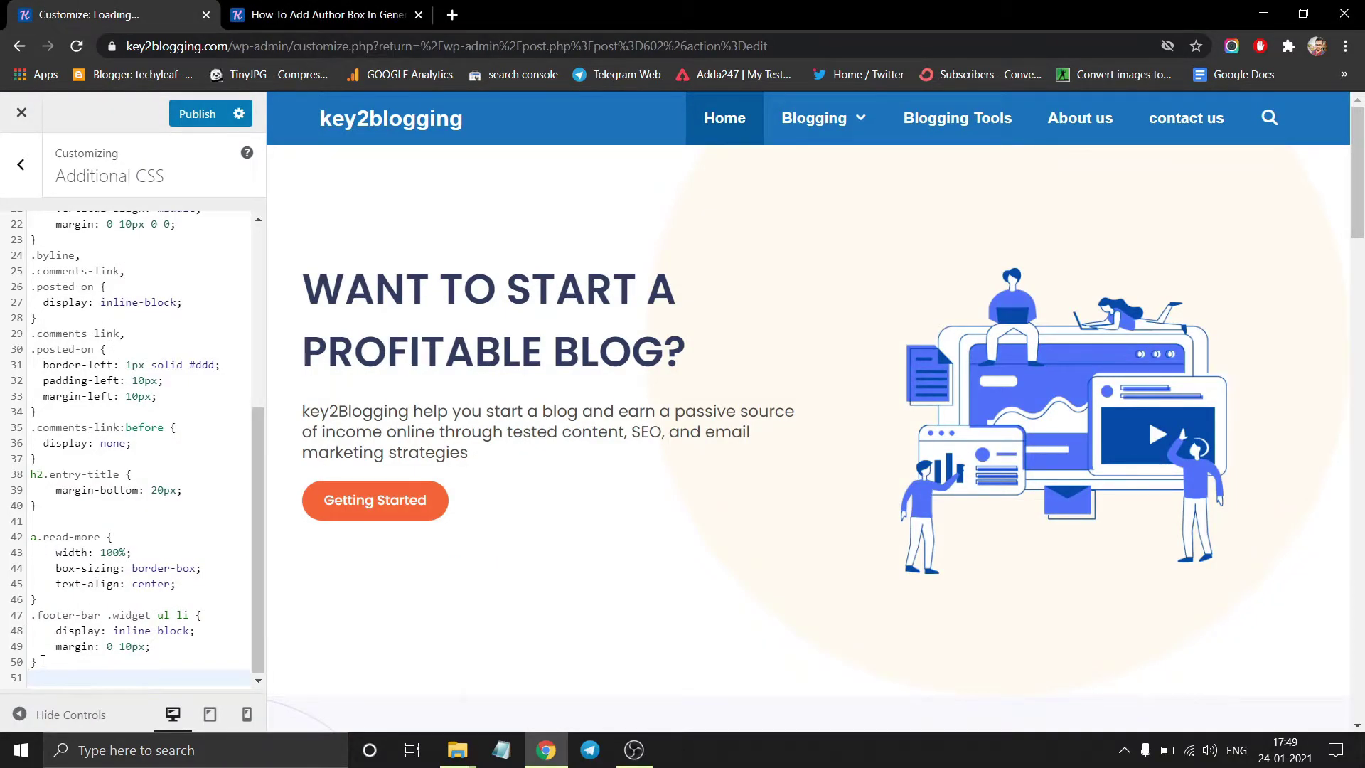
{"action": "key", "text": "ctrl+v"}
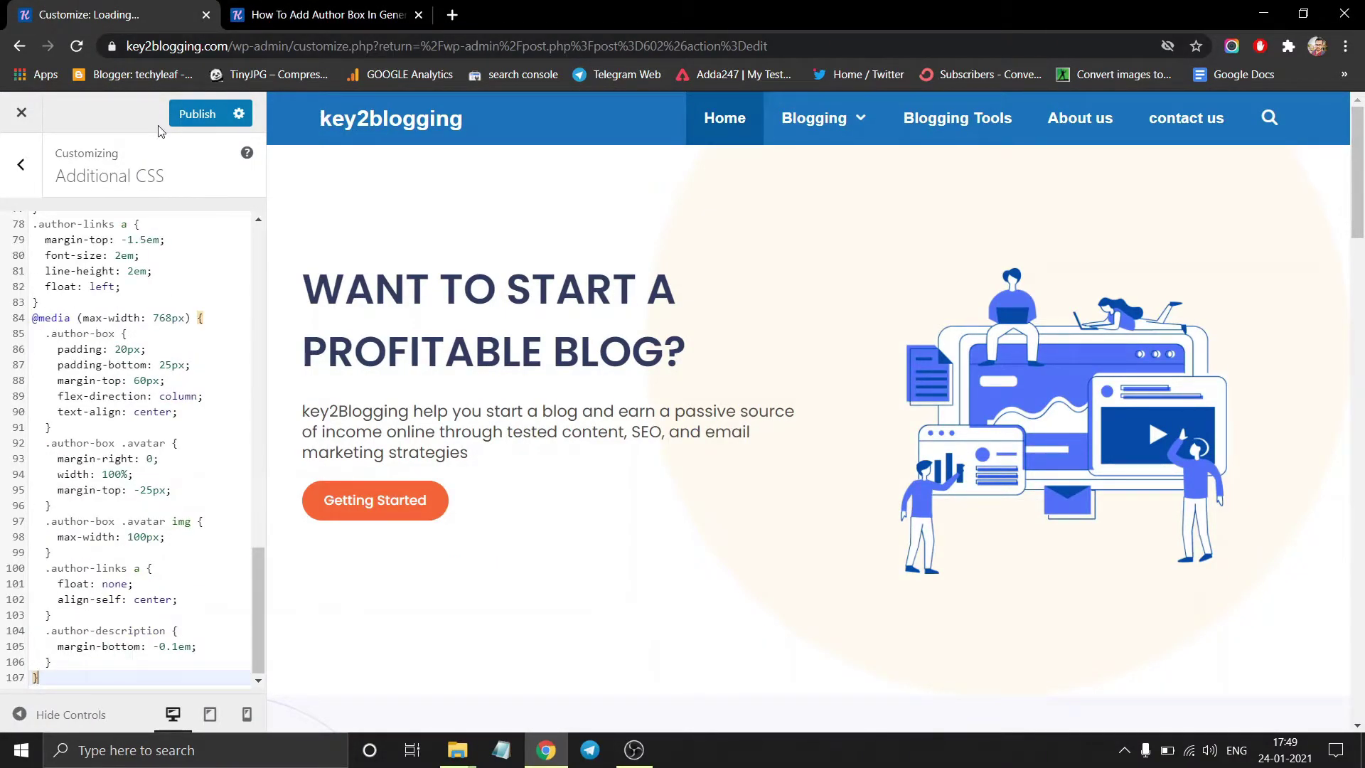
{"action": "left_click", "coordinate": [198, 114]}
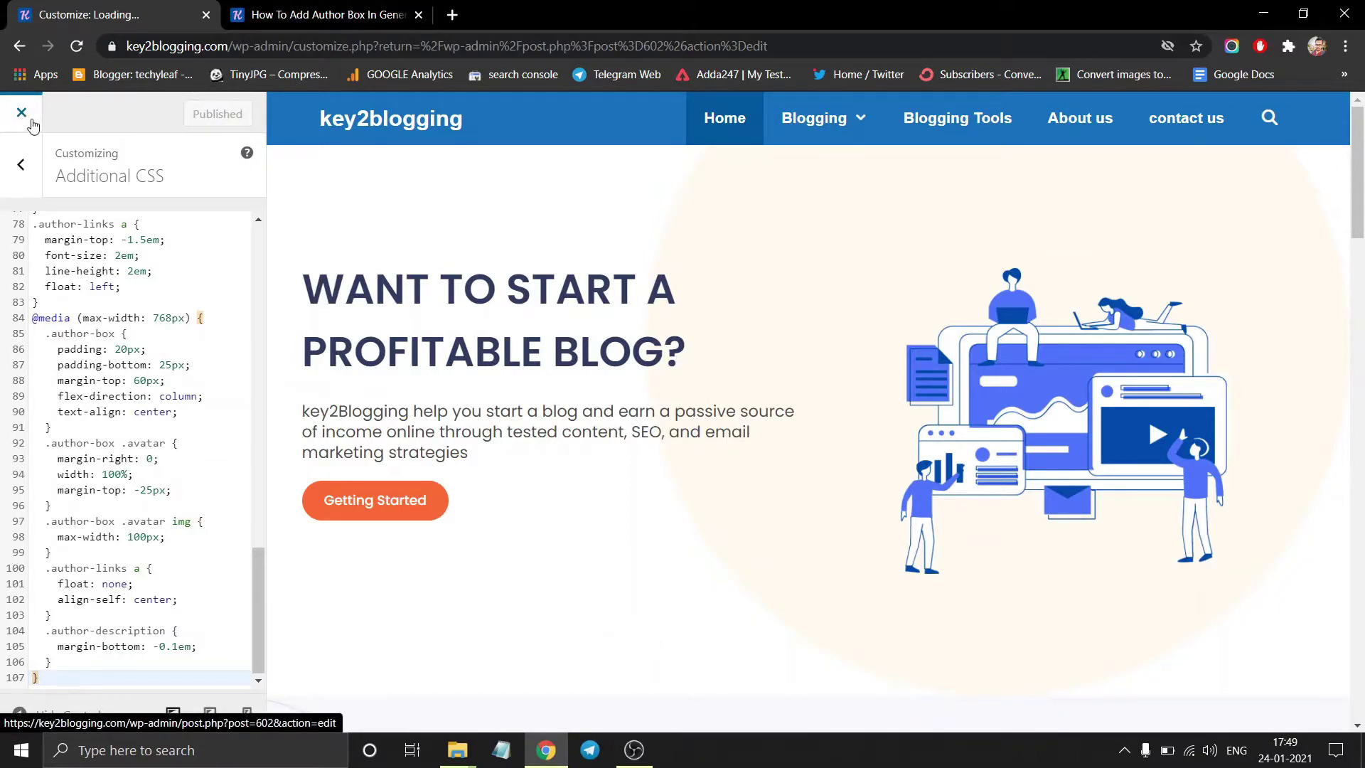
{"action": "left_click", "coordinate": [31, 122]}
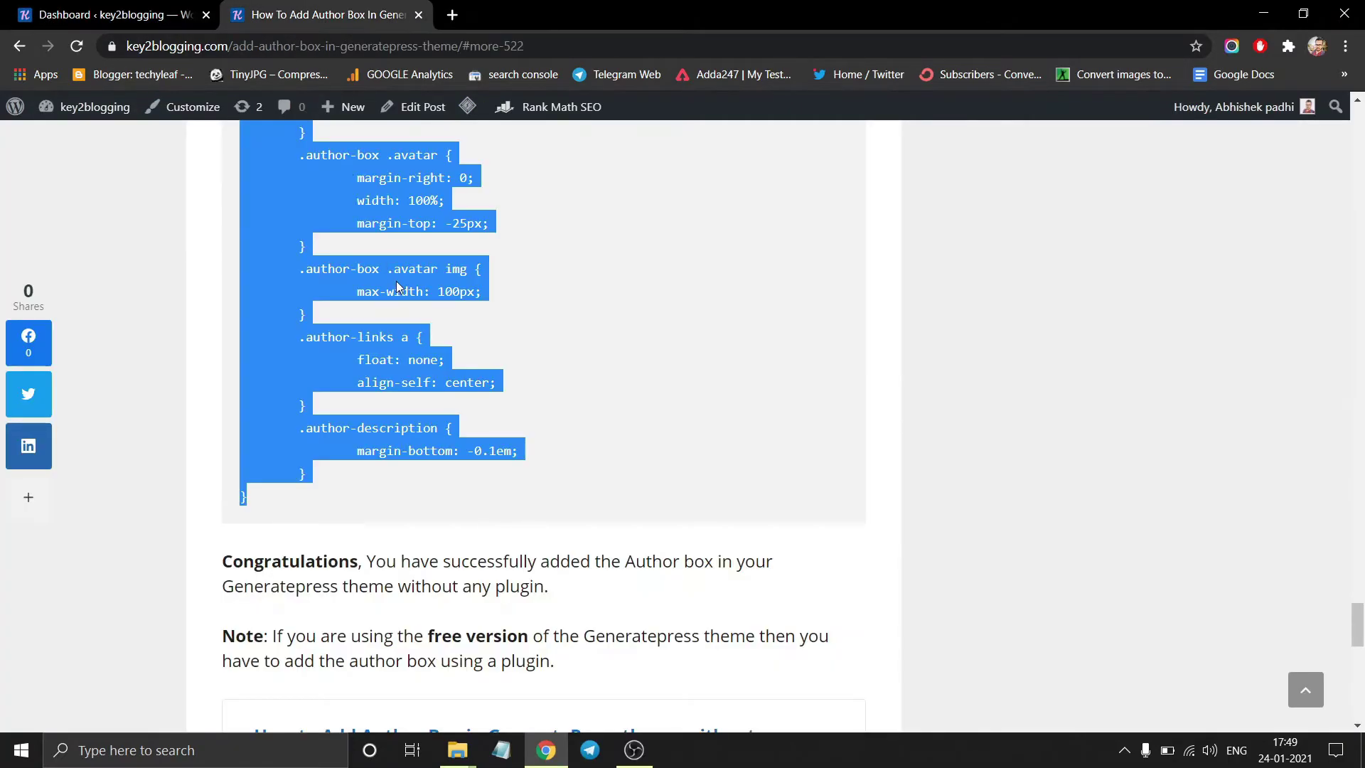
Reload the tutorial post and scroll down to the new author box with photo and bio.
{"action": "left_click", "coordinate": [188, 237]}
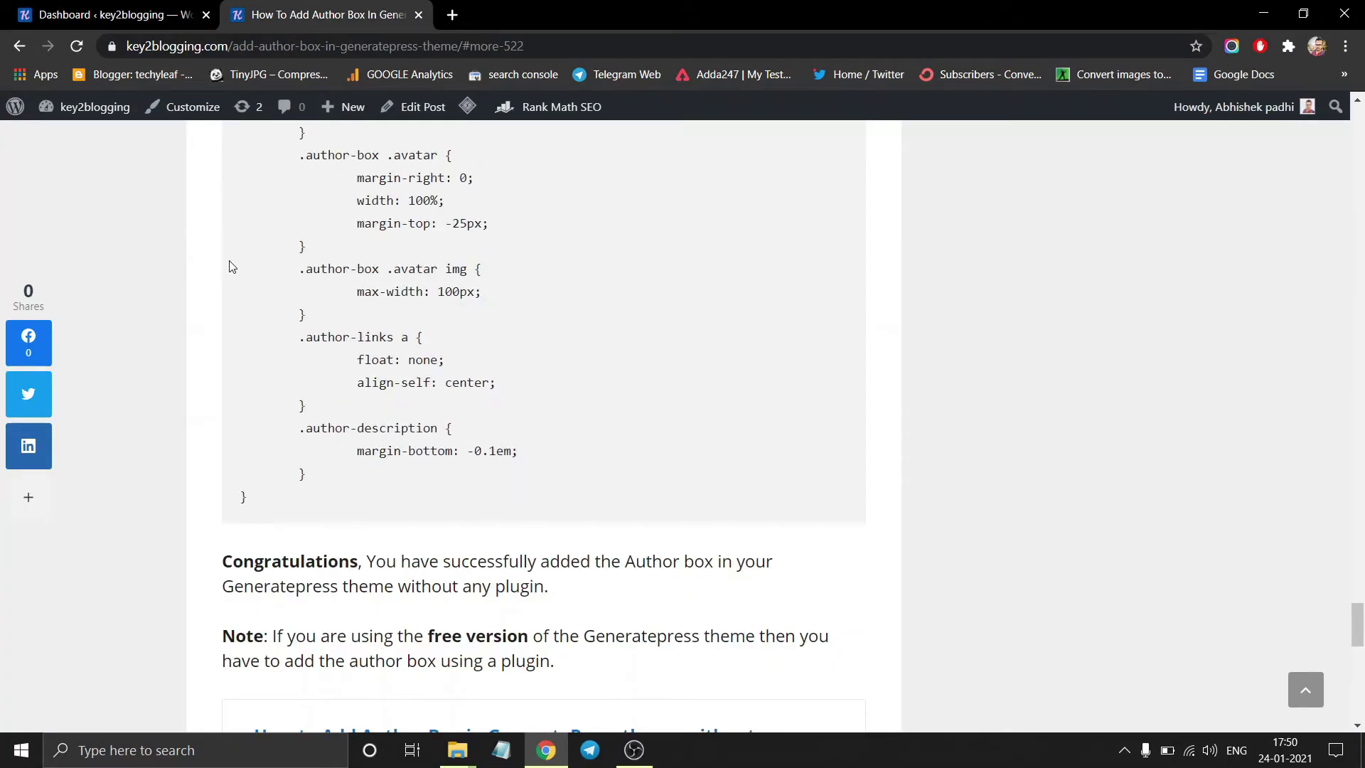
{"action": "scroll", "coordinate": [231, 267], "scroll_direction": "up", "scroll_amount": 3}
{"action": "left_click", "coordinate": [79, 55]}
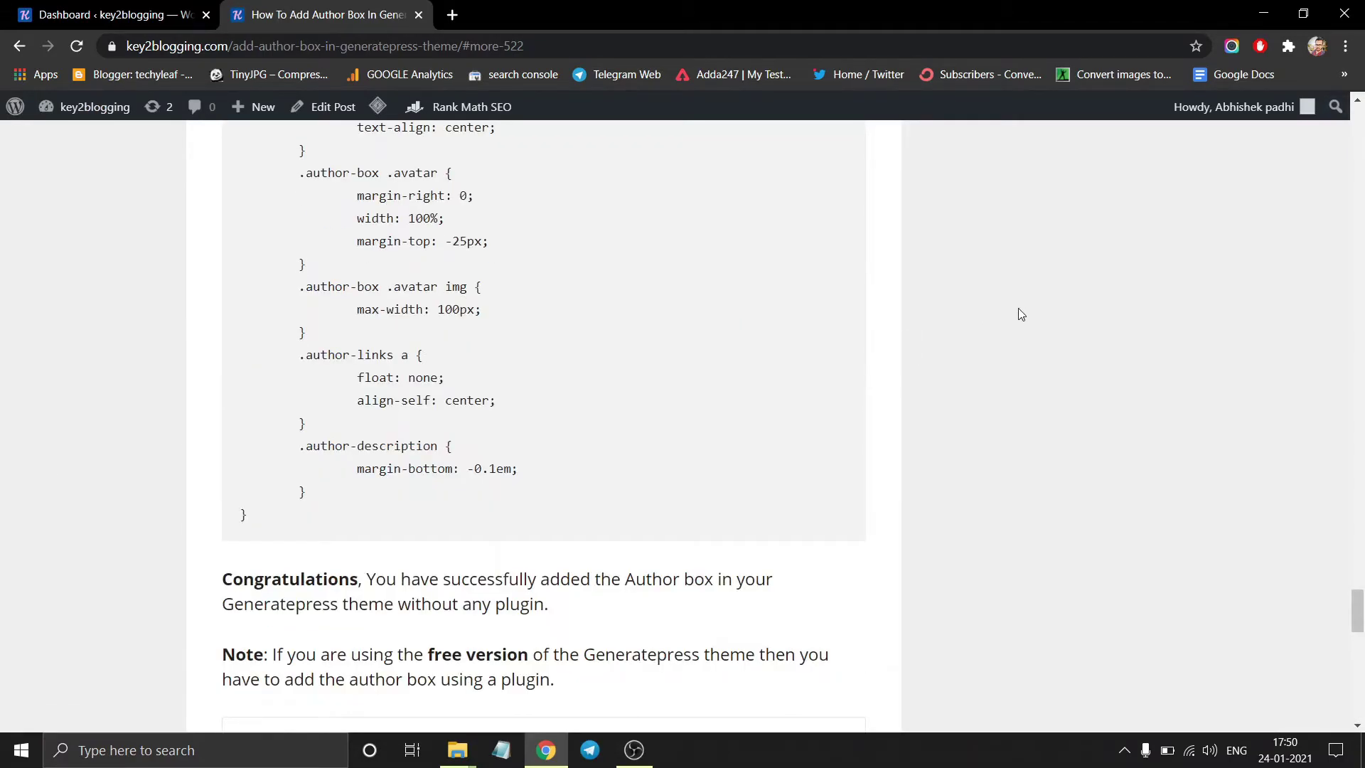
{"action": "scroll", "coordinate": [1358, 611], "scroll_direction": "down", "scroll_amount": 14}
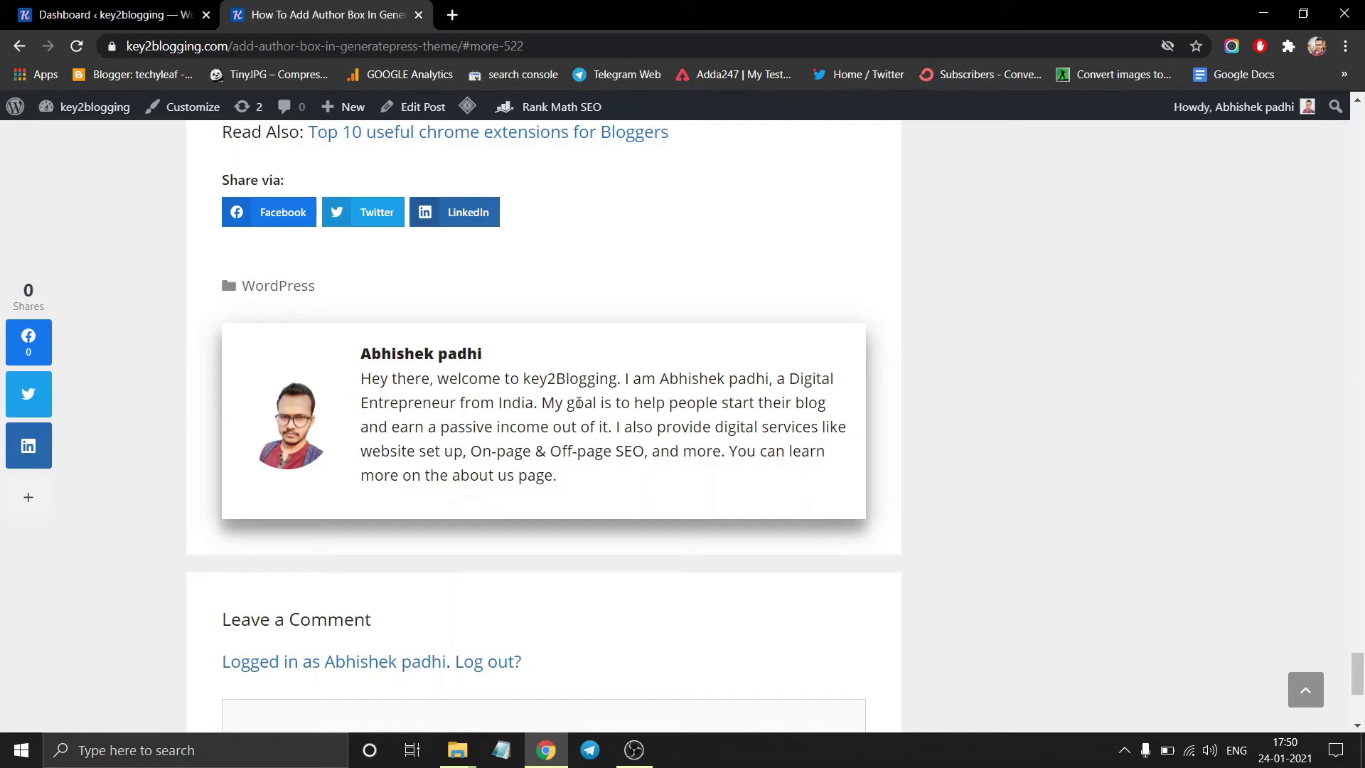
{"action": "scroll", "coordinate": [548, 340], "scroll_direction": "up", "scroll_amount": 12}
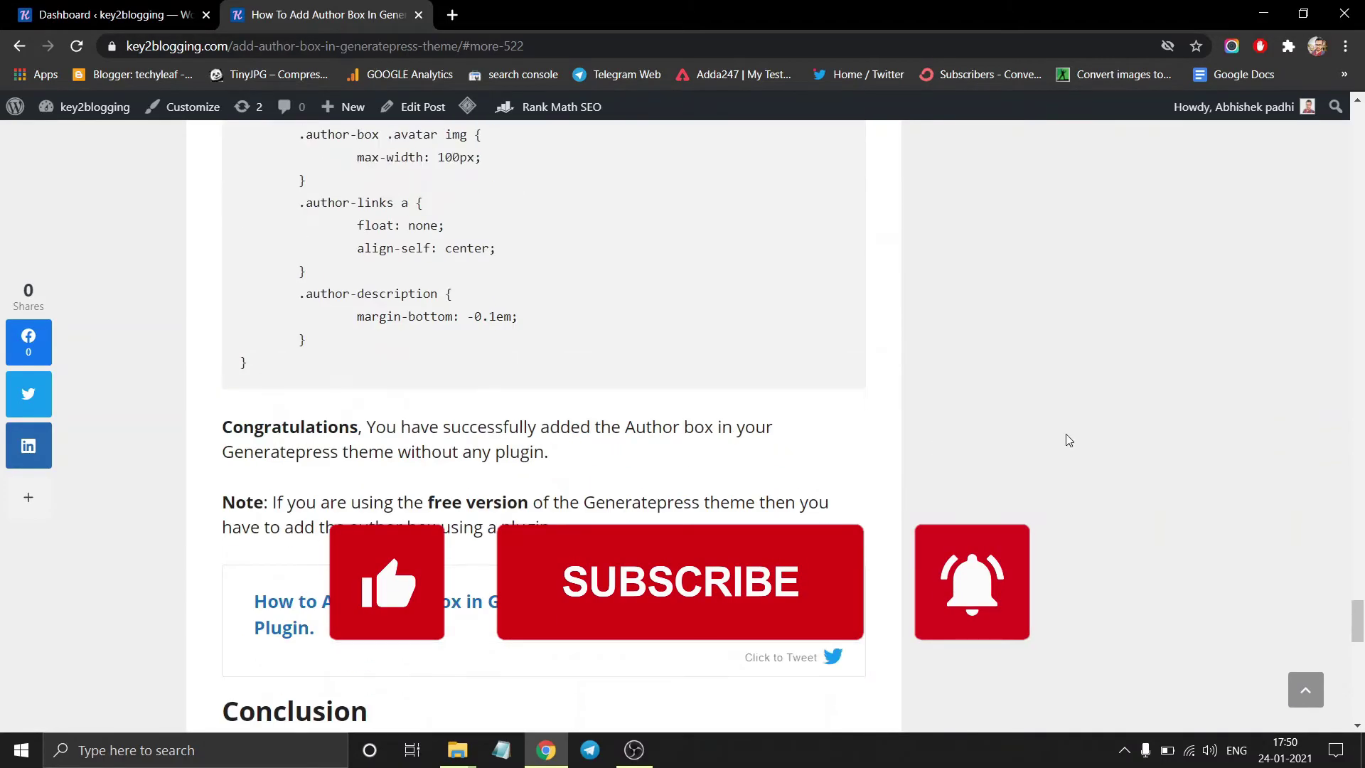
{"action": "left_click_drag", "start_coordinate": [1361, 593], "coordinate": [1361, 440]}
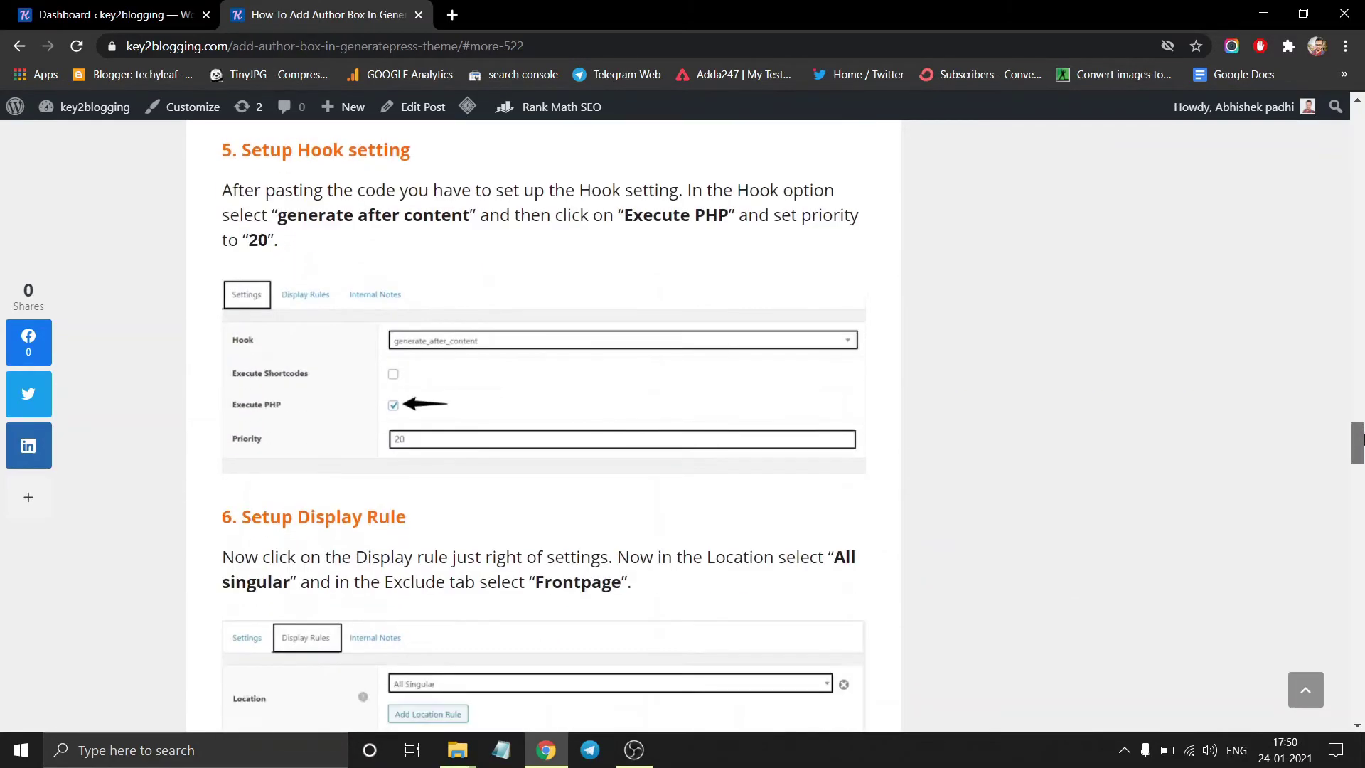
{"action": "scroll", "coordinate": [1051, 420], "scroll_direction": "up", "scroll_amount": 1}
{"action": "scroll", "coordinate": [619, 326], "scroll_direction": "down", "scroll_amount": 4}
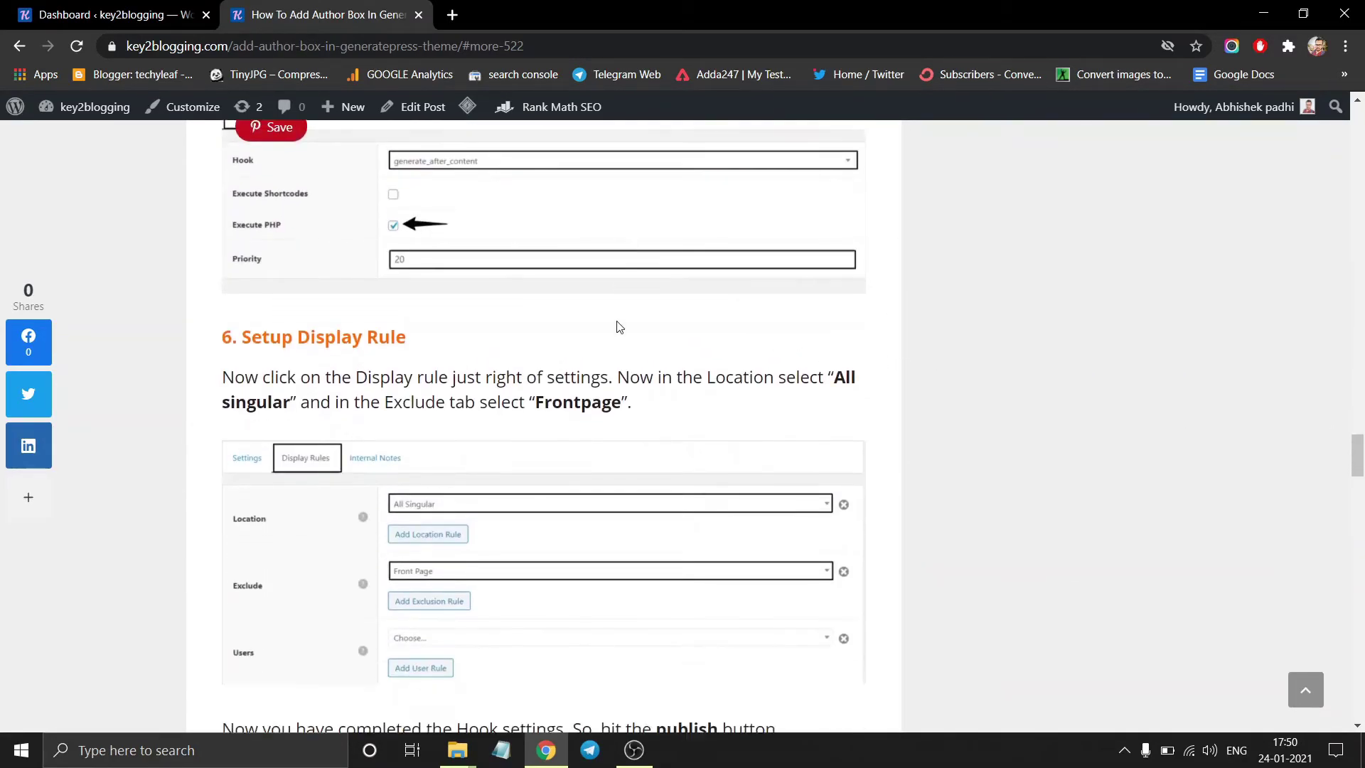
{"action": "scroll", "coordinate": [393, 414], "scroll_direction": "down", "scroll_amount": 8}
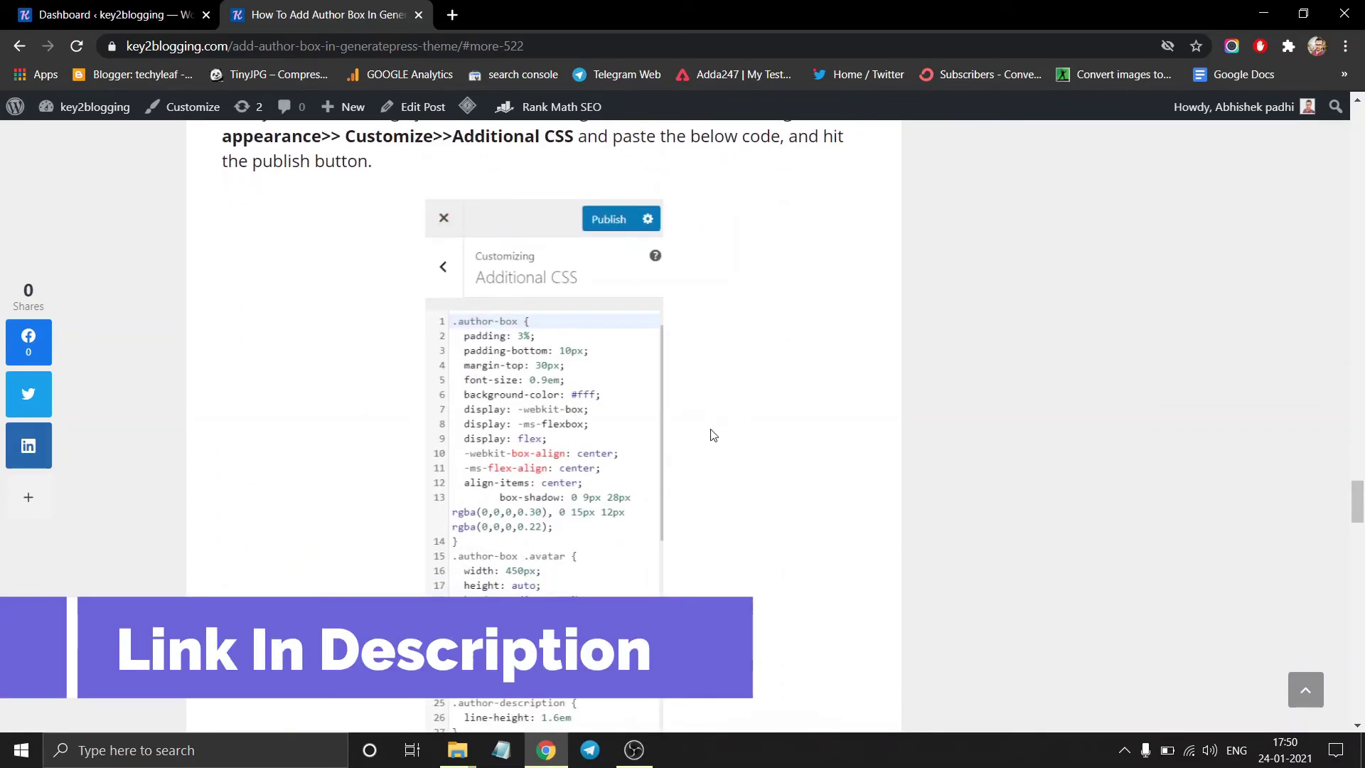
{"action": "scroll", "coordinate": [713, 435], "scroll_direction": "down", "scroll_amount": 11}
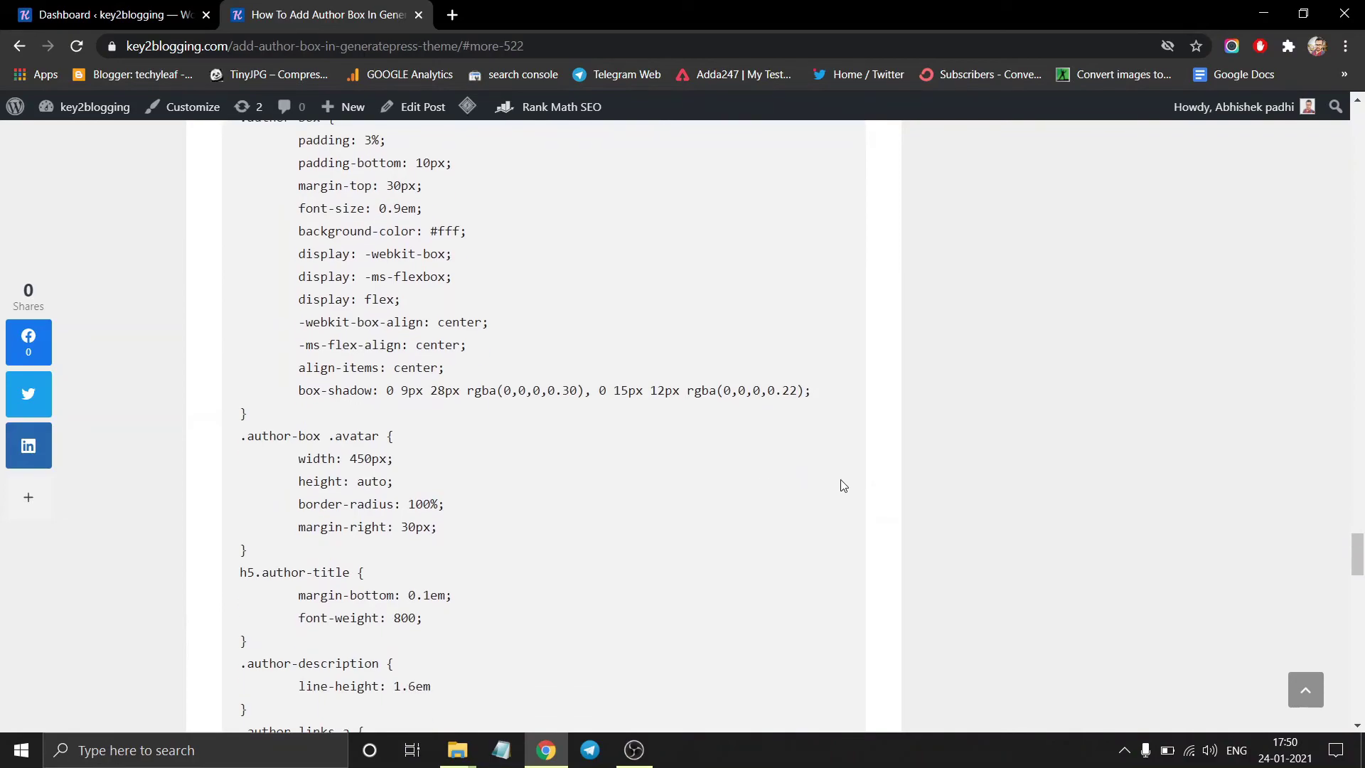